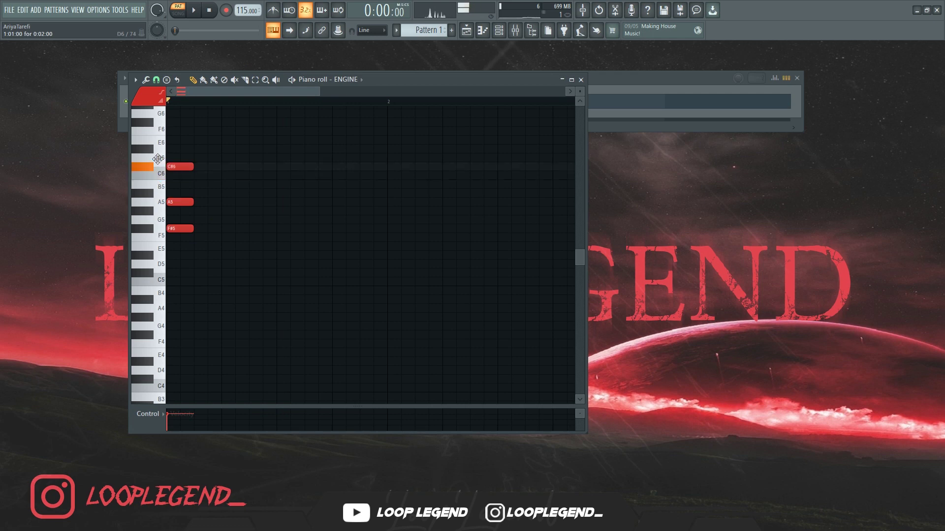
Step: Change the middle note of the opening chord in the ENGINE piano roll to G#5, checking it by playback
scroll(163, 198, "up", 3)
key("space")
key("space")
scroll(194, 194, "up", 2)
left_click_drag(202, 220, 204, 211)
mouse_move(213, 254)
left_mouse_down()
mouse_move(216, 239)
mouse_move(204, 265)
left_mouse_up()
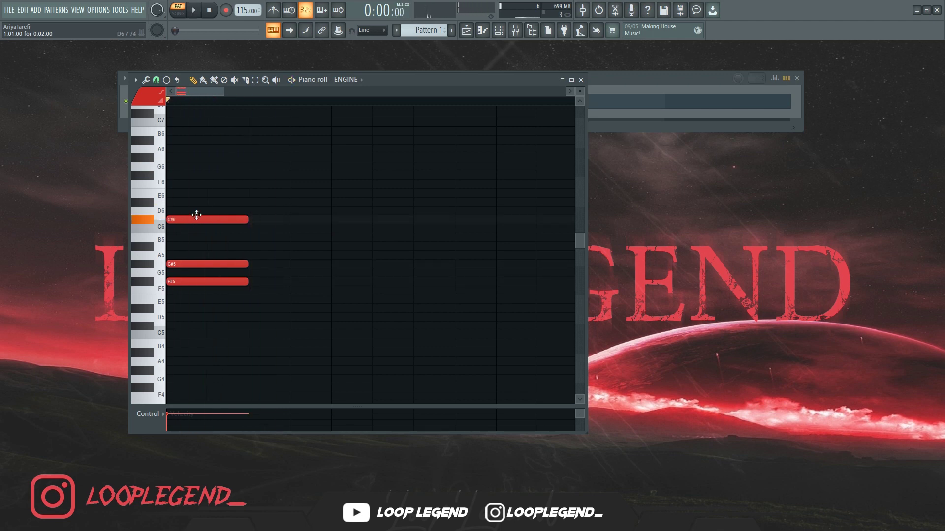
Step: Duplicate the opening chord from beat 2 and place a short F#5, G#5 and D6 chord just before each following beat
key("ctrl+b")
key("ctrl+m")
scroll(270, 209, "down", 3)
mouse_move(257, 219)
left_mouse_down()
mouse_move(308, 217)
mouse_move(252, 211)
left_mouse_up()
key("ctrl+d")
key("space")
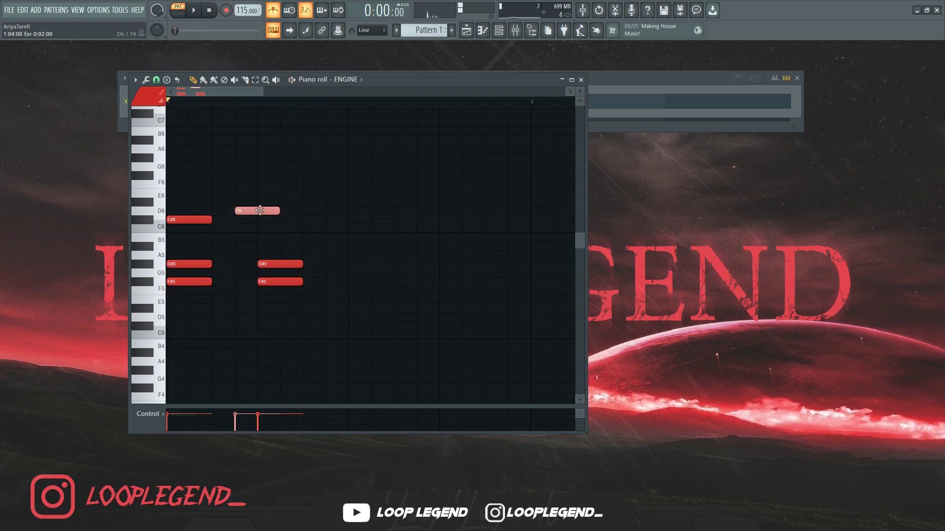
Step: Play the pattern and raise the project tempo to 121 BPM
key("space")
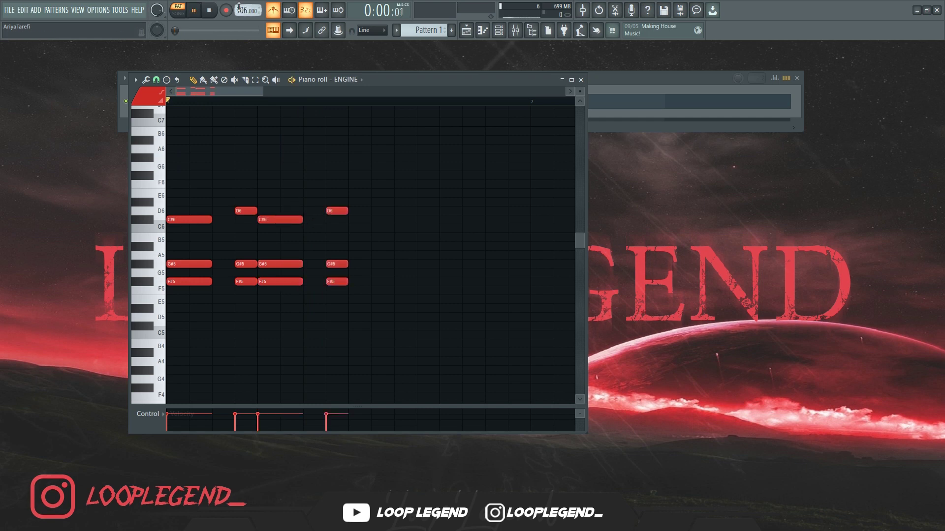
left_click_drag(239, 7, 239, 1)
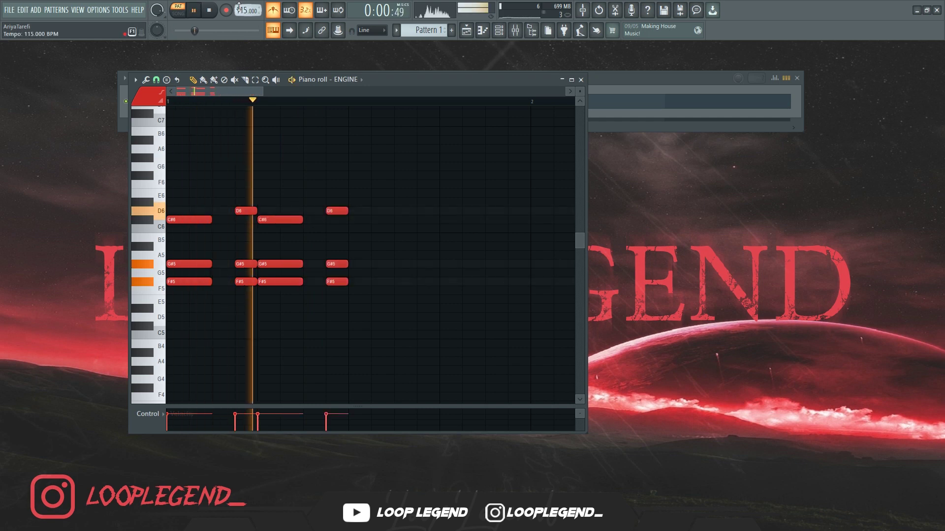
key("space")
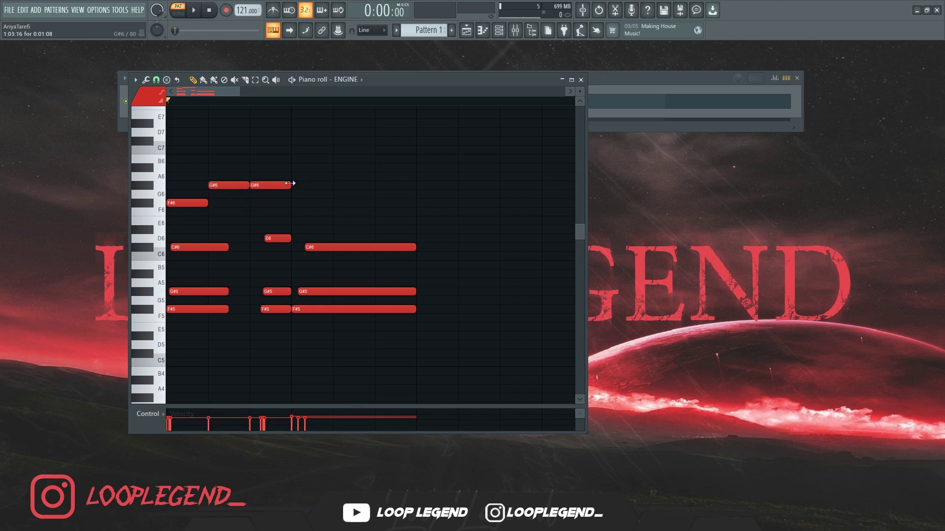
Step: Set the third melody note to A6 and add a long A6 over the held chord
key("space")
left_click_drag(275, 177, 93, 339)
key("space")
key("space")
key("space")
scroll(410, 170, "down", 3)
left_click_drag(226, 338, 351, 176)
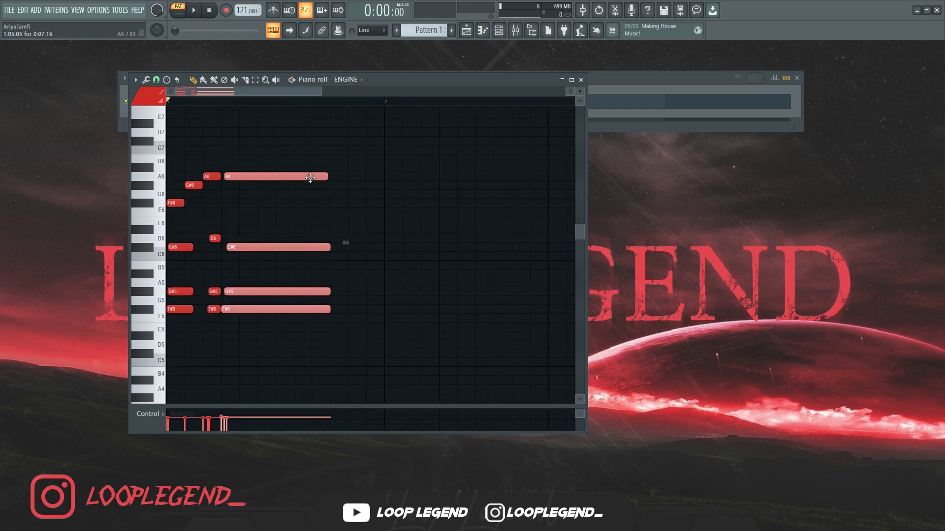
Step: Duplicate the held chord and rework the copy into a shorter F#5, A5, D6 and G#6 chord closing bar 1
key("ctrl+b")
left_click_drag(436, 176, 378, 177)
scroll(356, 200, "up", 3)
left_click_drag(201, 317, 214, 242)
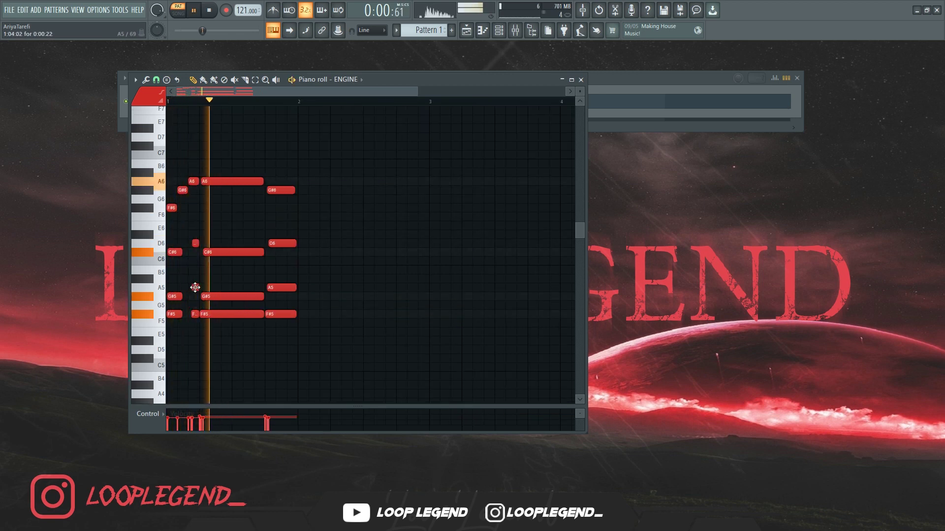
Step: Transpose the whole ENGINE phrase down one octave and duplicate it into bar 2
key("space")
key("ctrl+Down")
scroll(236, 130, "down", 3)
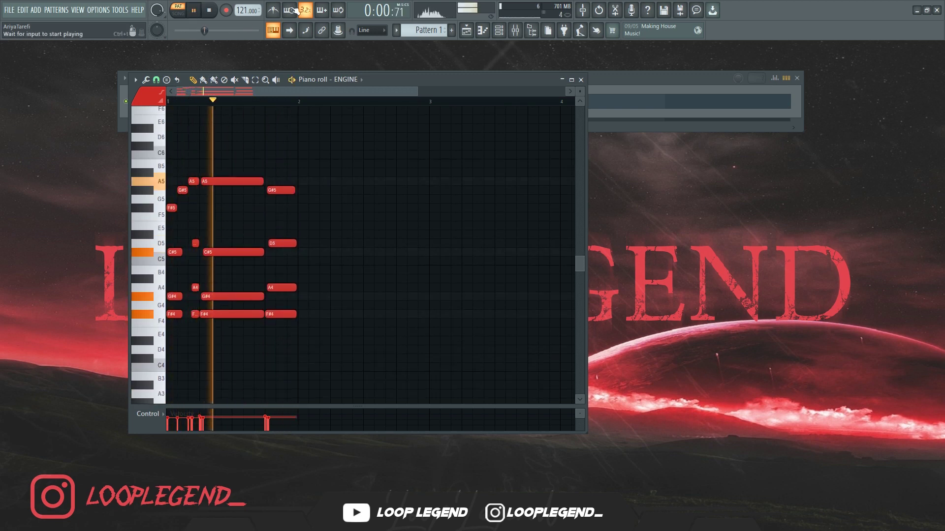
key("ctrl+b")
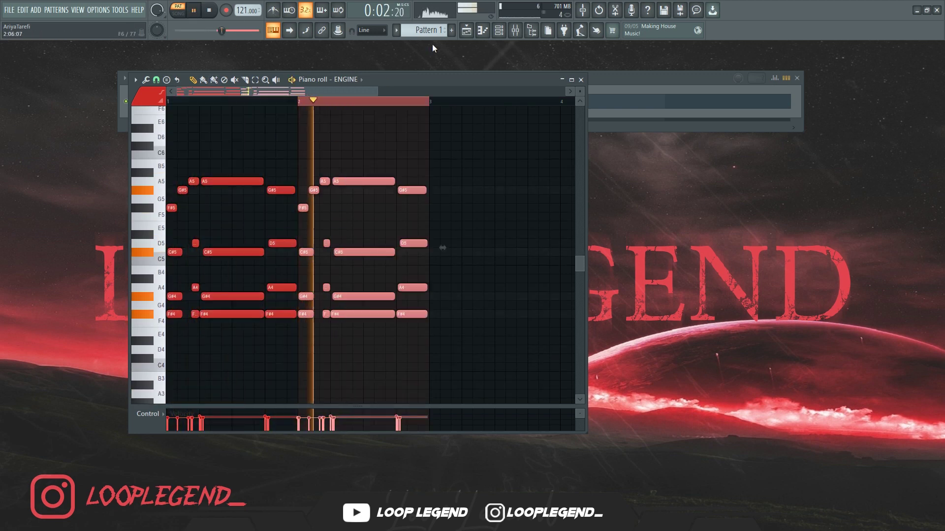
key("space")
Step: Start a Keyscape part with long G#4 and D#5 notes at bar 1 and a B5 note on beat 2
left_click(508, 33)
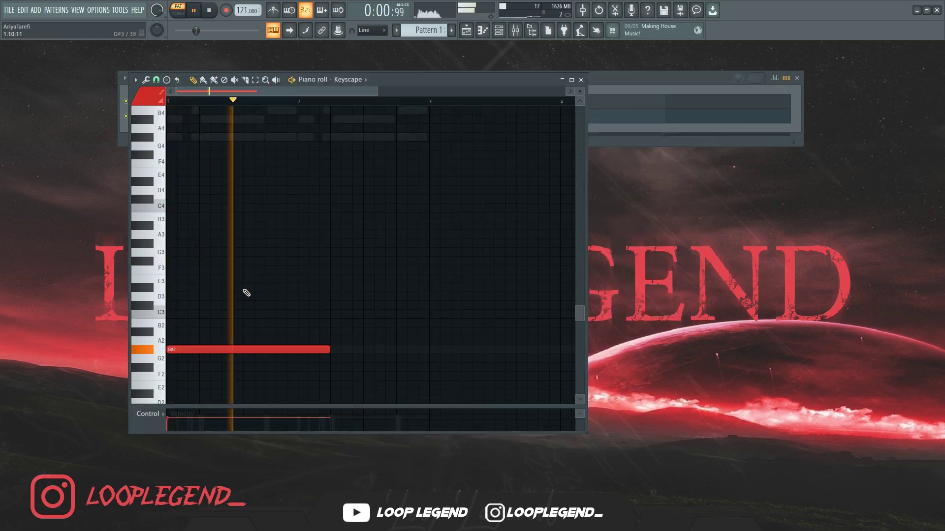
key("space")
scroll(247, 293, "up", 3)
left_click(188, 217)
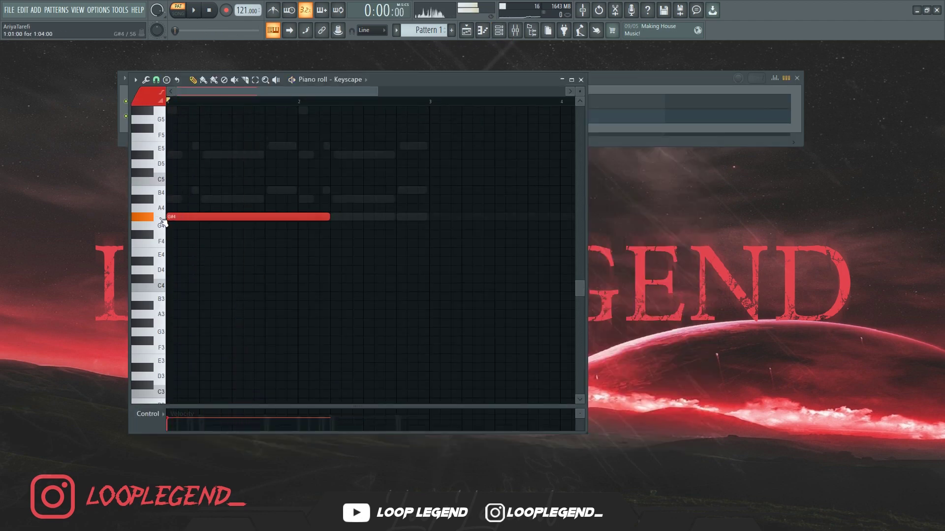
scroll(201, 306, "up", 3)
key("space")
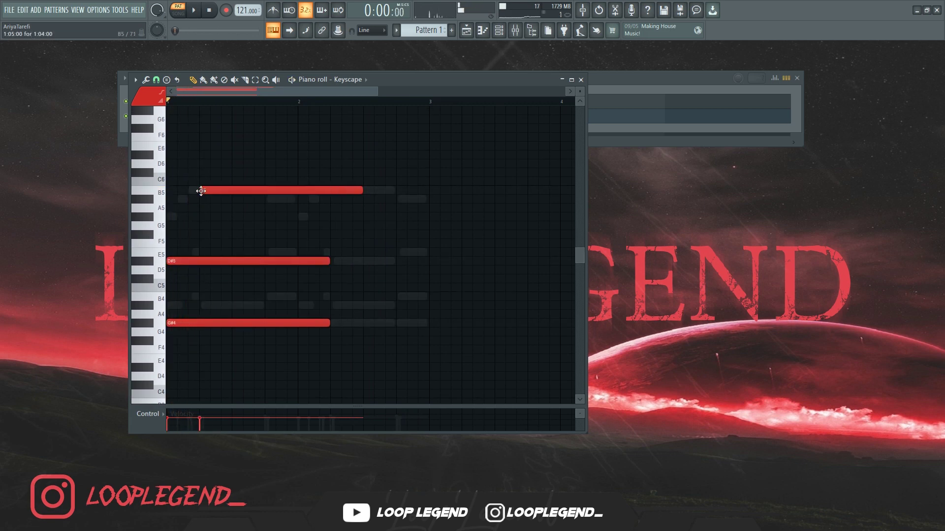
Step: Shorten the Keyscape B5 note to the end of bar 1 and add a short A#5 on beat 4 of bar 2
key("space")
left_click_drag(363, 190, 297, 206)
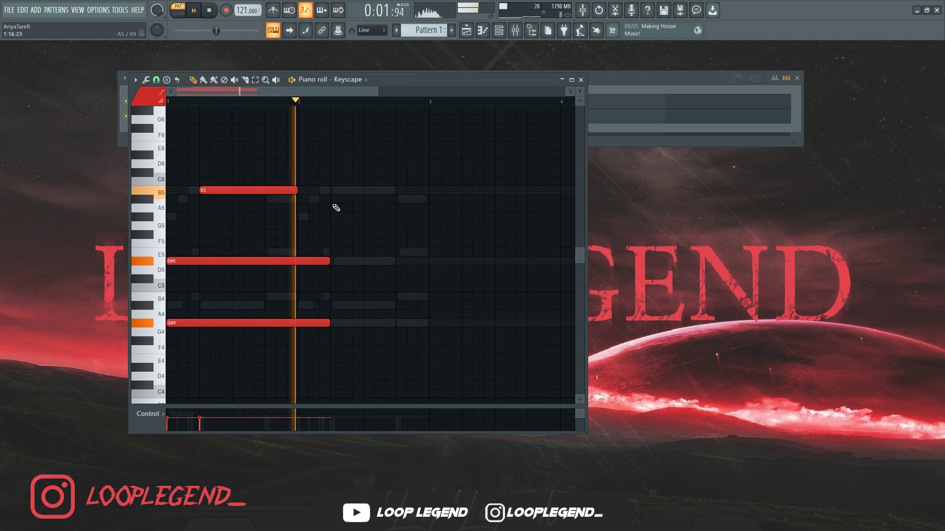
left_click(395, 200)
left_click_drag(494, 199, 417, 205)
Step: Move the Keyscape B5 note down to D#5, shorten the first D#5 to one beat, and end the second at beat 4
key("space")
left_click_drag(267, 190, 263, 253)
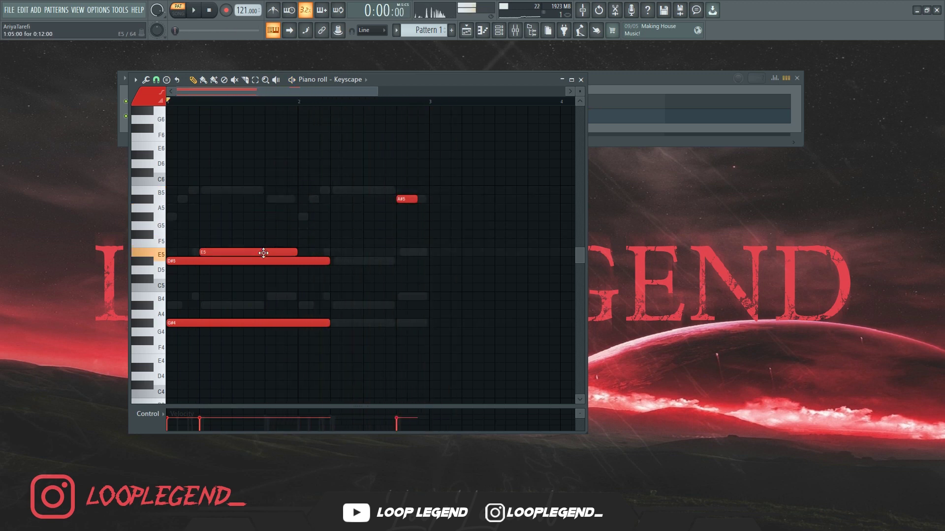
key("space")
left_click_drag(330, 260, 297, 261)
key("space")
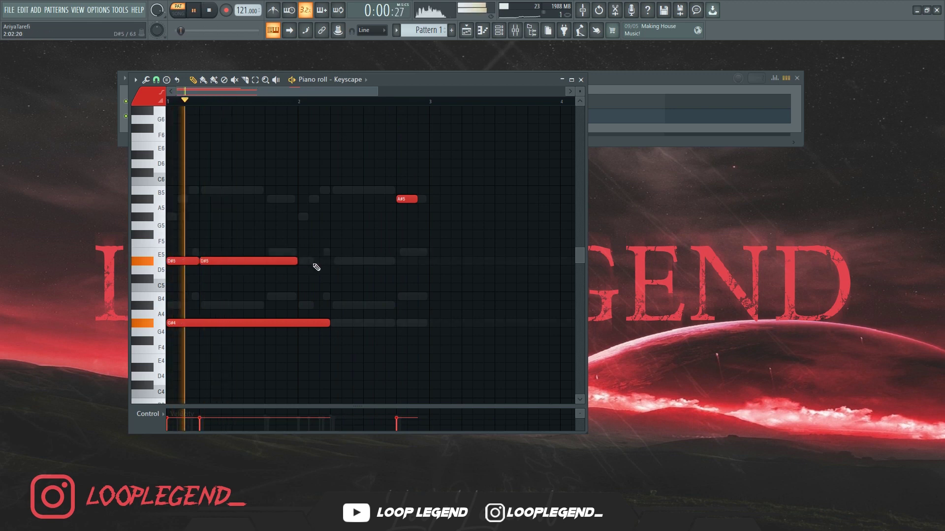
left_click_drag(297, 262, 261, 263)
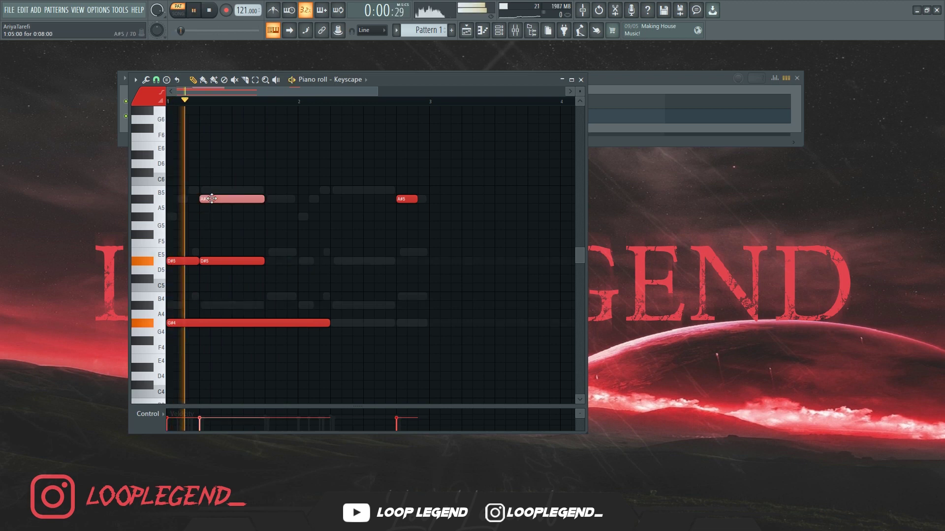
Step: Set the upper Keyscape note on beat 2 of bar 1 to B5 and follow it with a short A#5 on beat 4
key("space")
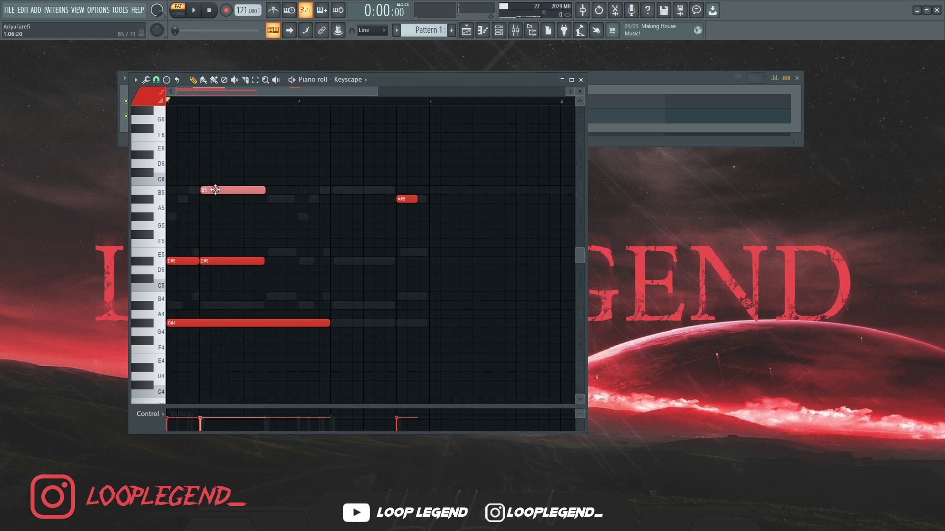
left_click_drag(268, 189, 233, 190)
left_click(252, 189)
key("space")
left_click(268, 199)
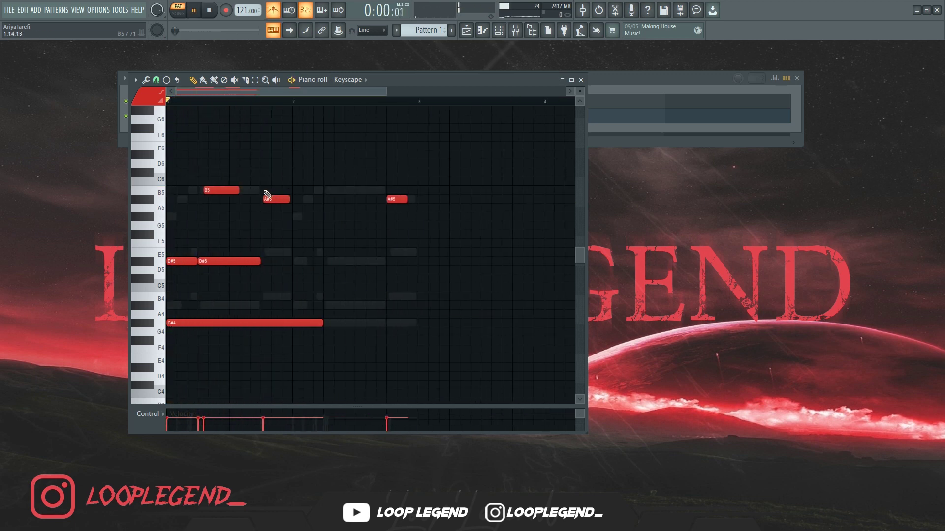
key("space")
left_click_drag(238, 191, 261, 189)
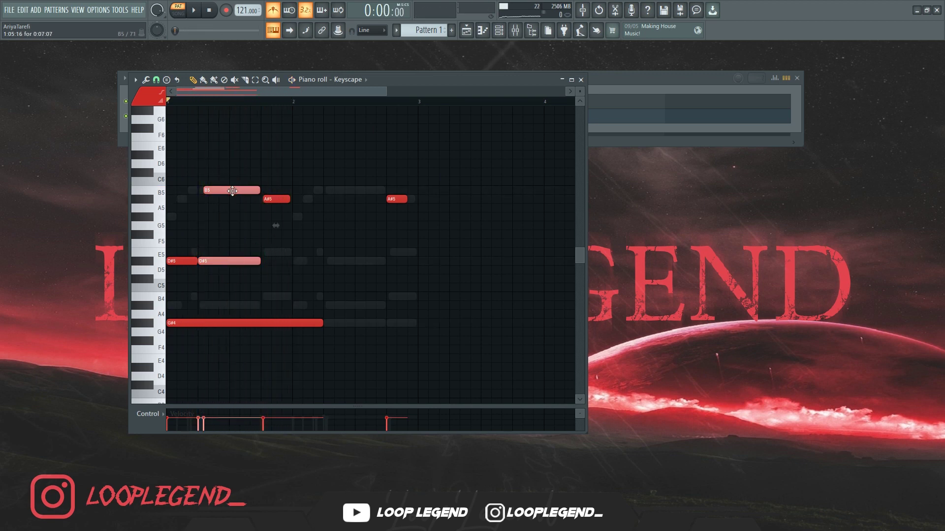
Step: Copy the B5 and D#5 pair into bar 2 with A#5 as the upper note, and add short E5 and B4 notes on beat 4
left_click_drag(232, 191, 327, 183)
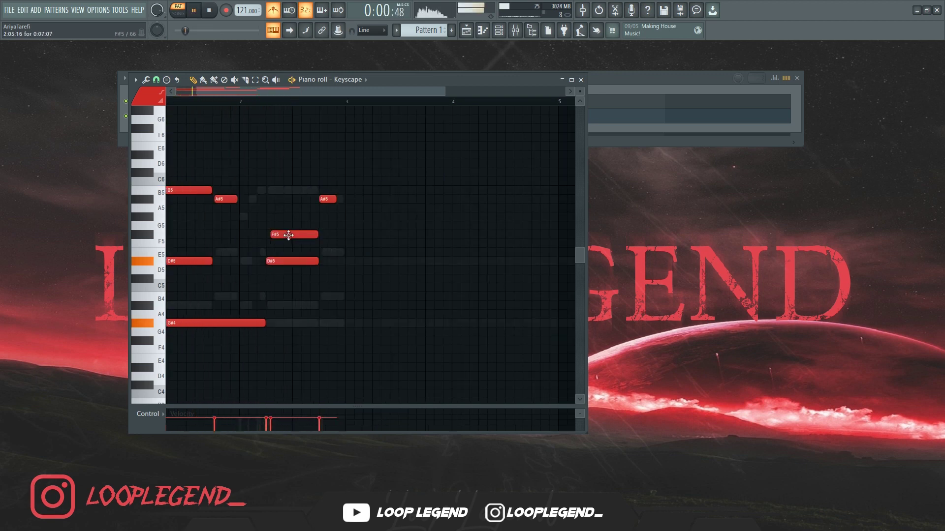
left_click_drag(289, 235, 285, 200)
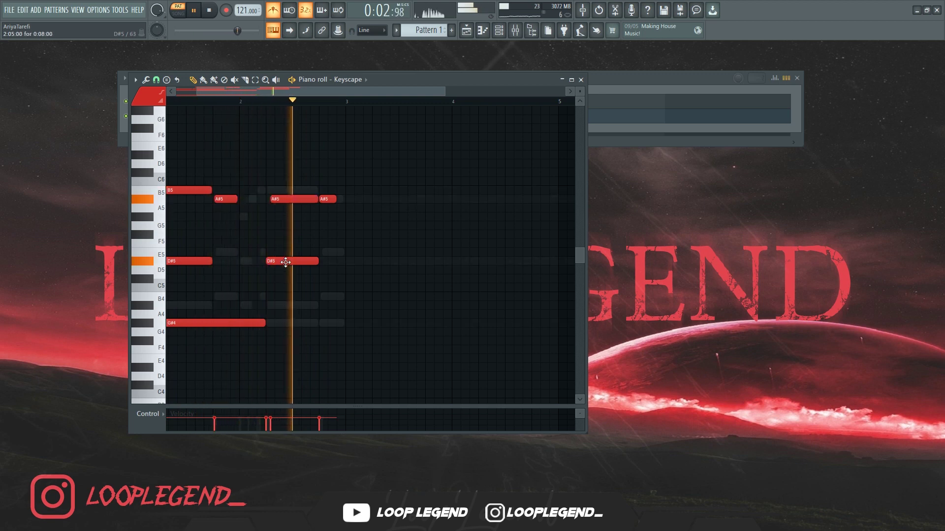
left_click(319, 252)
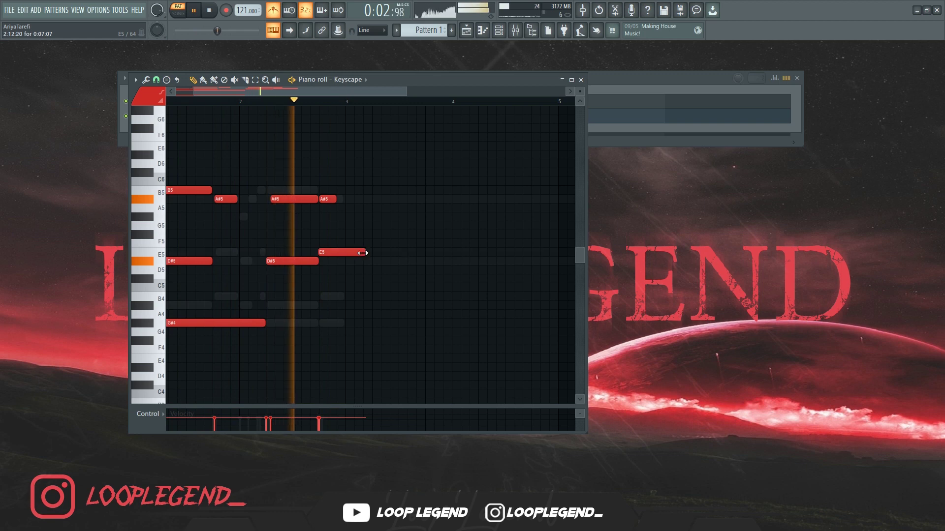
key("space")
left_click_drag(365, 253, 331, 253)
left_click(320, 298)
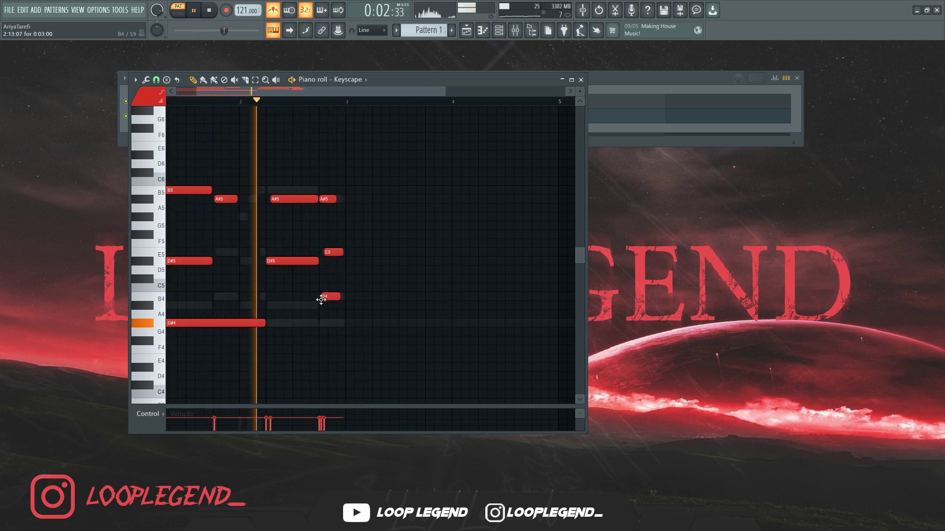
Step: Add short A#6 and G#6 notes beneath the held B6 in bar 1 of the ENGINE piano roll
scroll(321, 299, "up", 3)
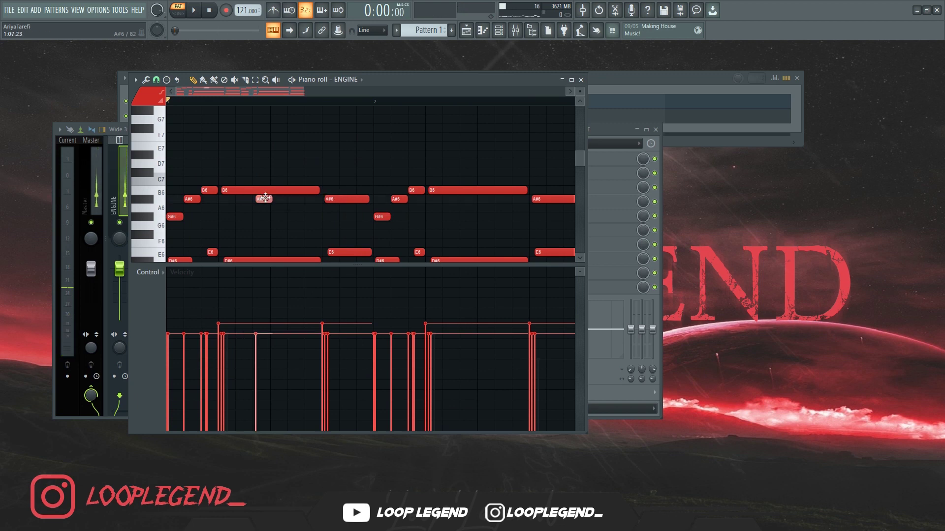
key("space")
left_click_drag(278, 197, 258, 199)
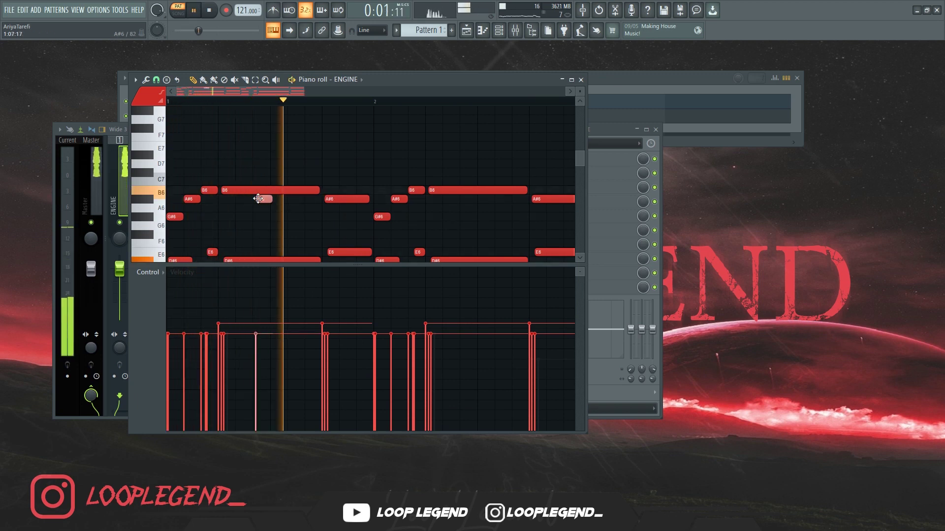
key("space")
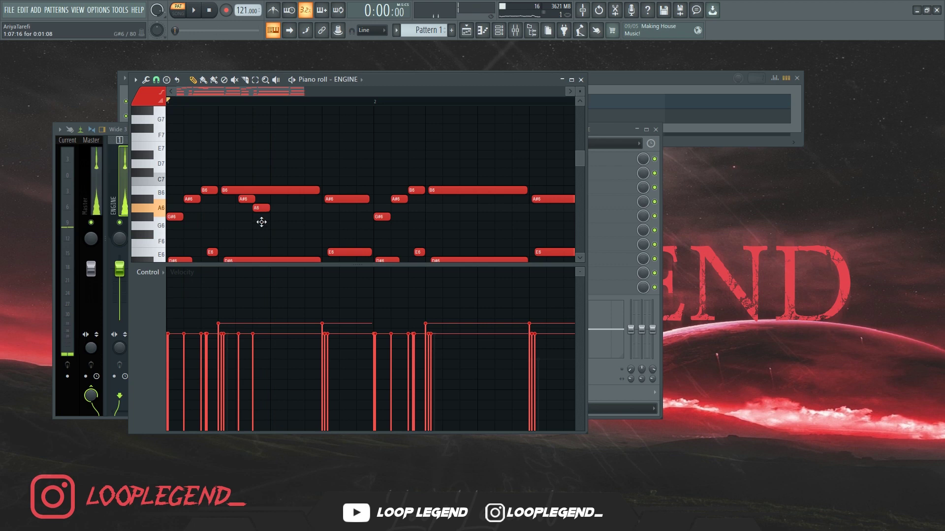
key("space")
key("space")
Step: Continue the bar 1 counter-melody with short E6, D#6 and E6 notes, checking each by playback
left_click(274, 252)
key("space")
left_click(299, 244)
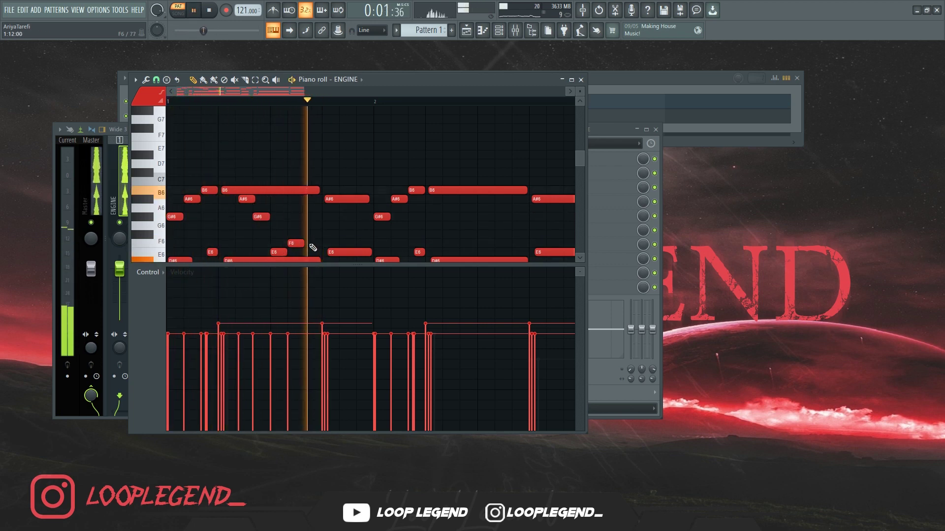
key("space")
scroll(296, 253, "down", 2)
left_click(305, 236)
key("space")
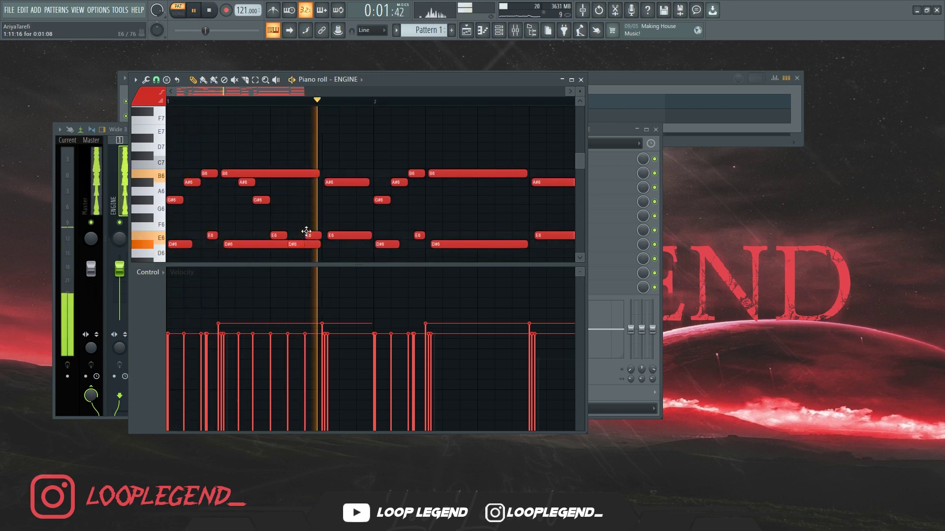
Step: Add short D#6 and B5 notes within the closing chord of bar 1
key("space")
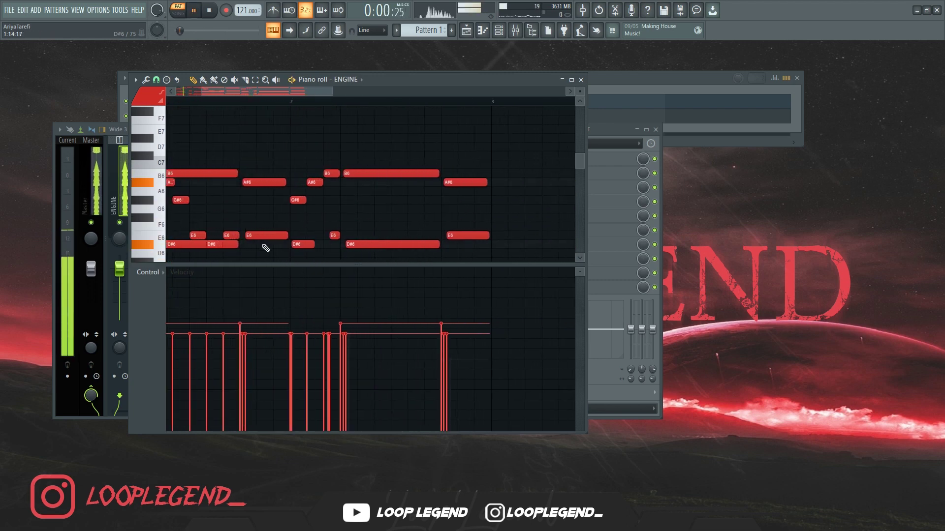
key("space")
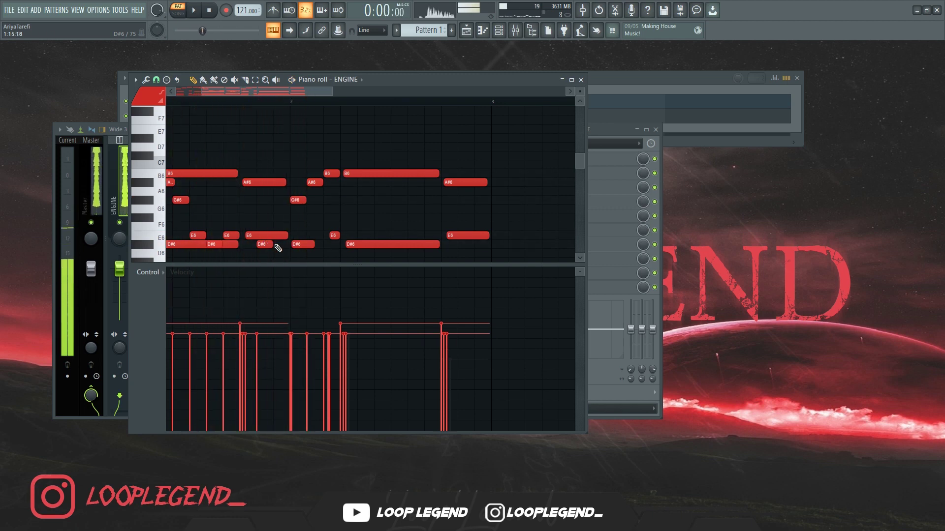
scroll(278, 250, "down", 4)
left_click(276, 191)
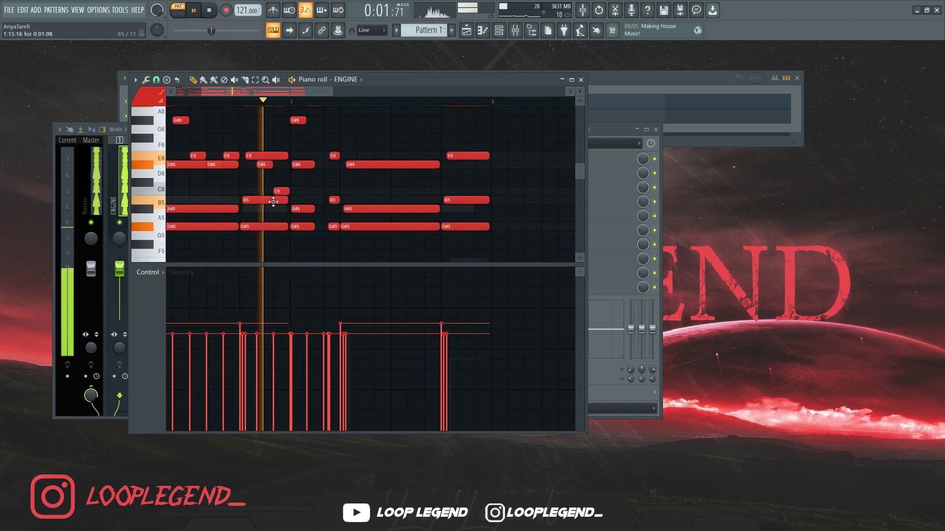
scroll(272, 210, "down", 4)
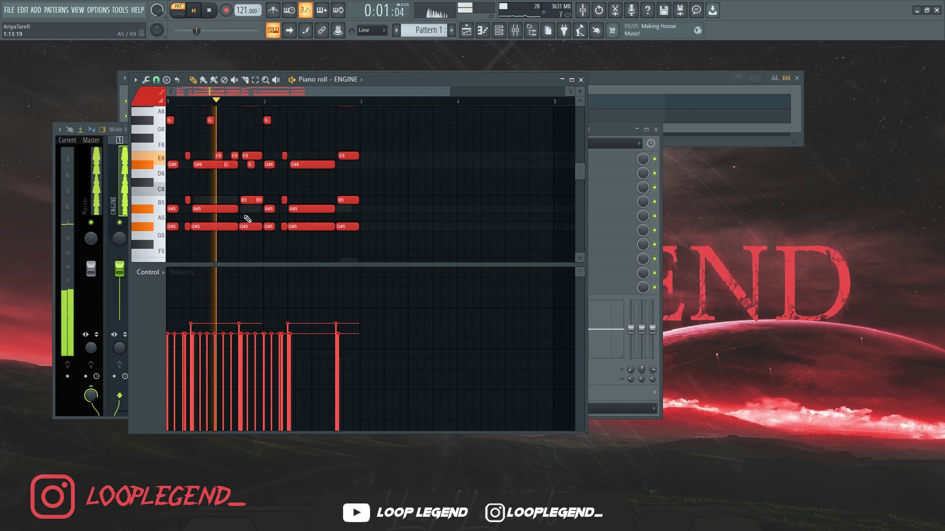
Step: Replace the notes of bar 2 with a copy of the edited bar 1
left_click_drag(266, 238, 379, 165)
key("space")
scroll(383, 208, "down", 3)
scroll(381, 207, "down", 1)
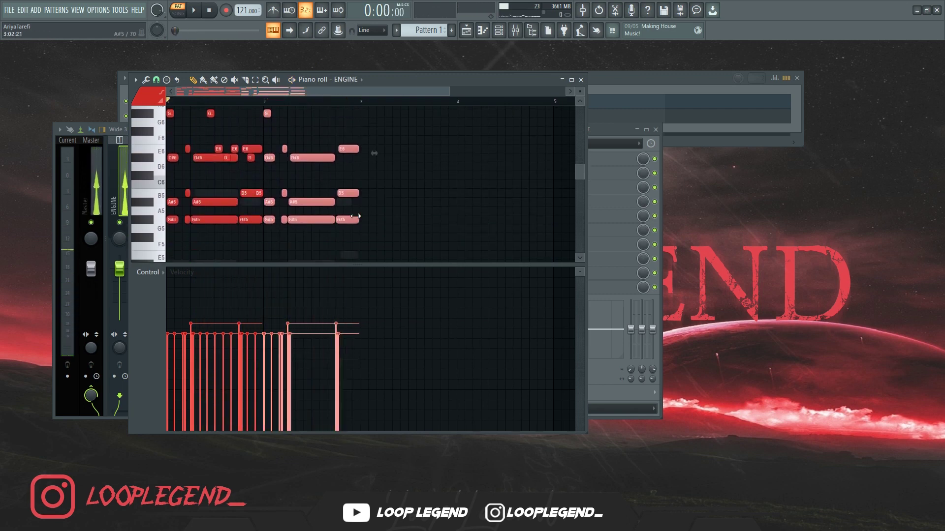
key("Delete")
key("ctrl+a")
left_click_drag(209, 136, 306, 136)
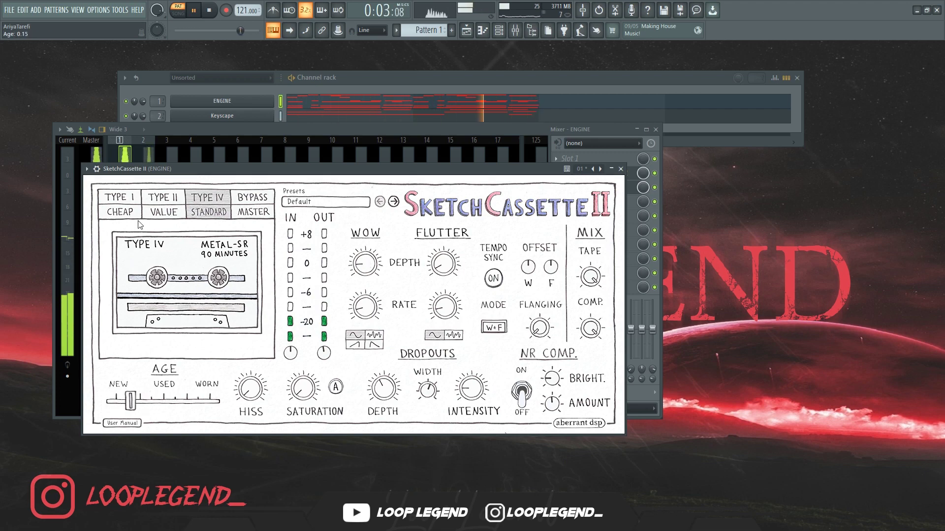
Step: Change the cassette type in the SketchCassette II effect on the ENGINE mixer track
left_click(153, 203)
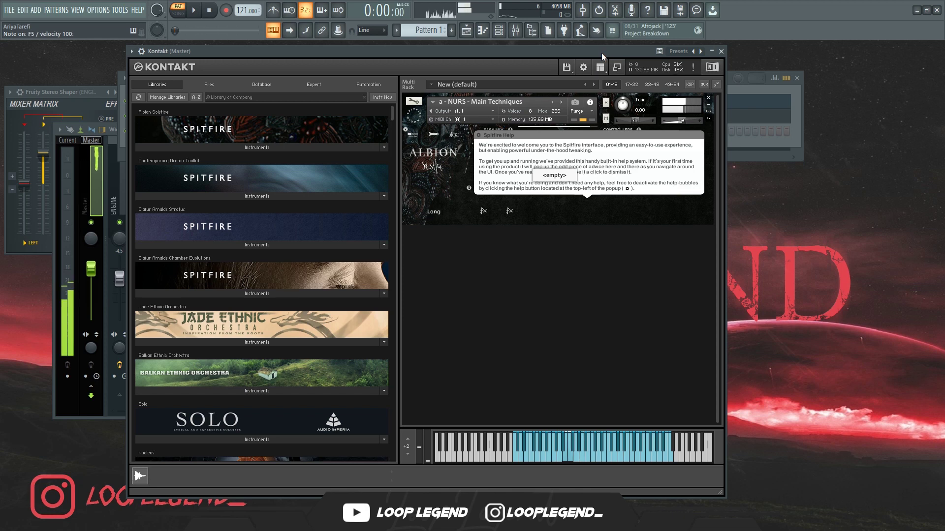
Step: Dismiss the Spitfire help, choose the Staccato articulation in the a - NURS - Main Techniques patch and lower its Reverb
left_click(576, 145)
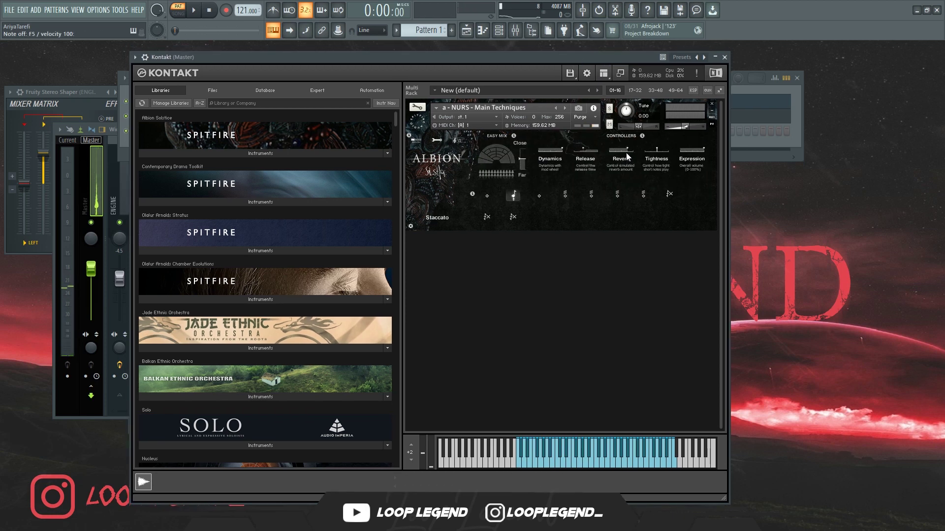
left_click_drag(627, 157, 604, 157)
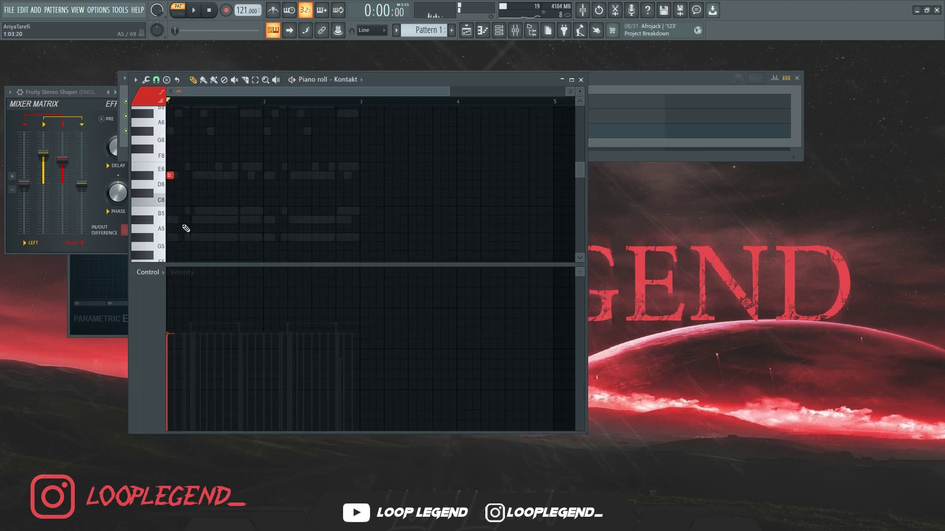
Step: Draw a short D#6 and G#5 pair at the start of bar 1 in the Kontakt part, followed by an E6 and G#5 pair
left_click_drag(132, 274, 144, 143)
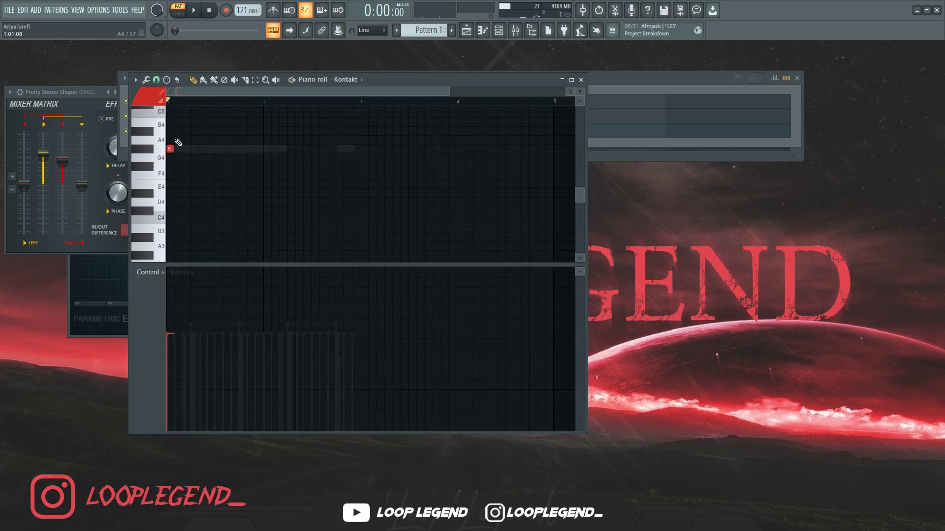
scroll(166, 177, "up", 7)
scroll(170, 175, "up", 5)
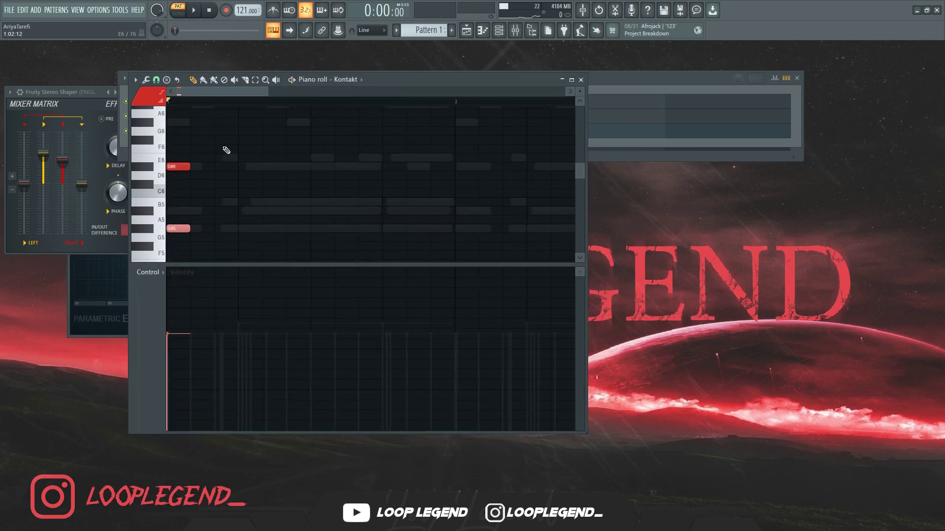
scroll(204, 220, "up", 1)
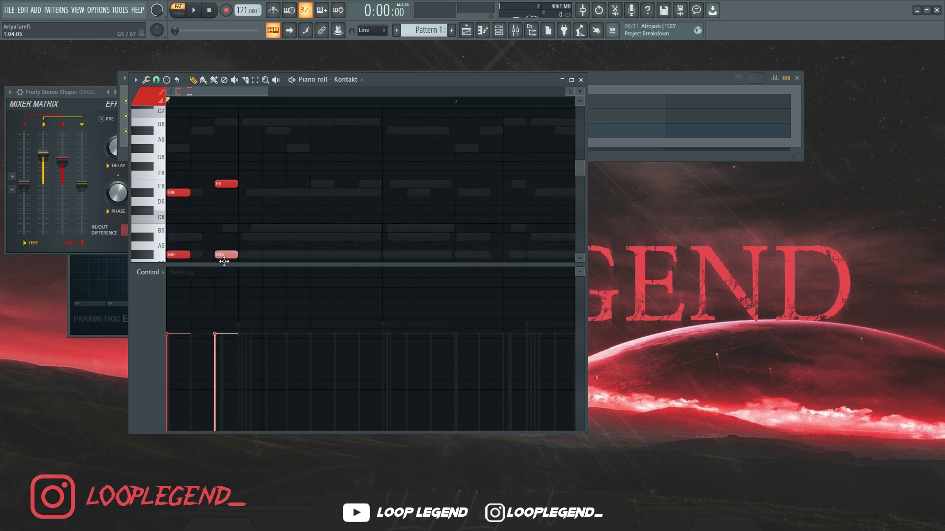
scroll(224, 261, "down", 1)
key("space")
Step: Continue the bar 1 Kontakt melody with short descending B6, A#6 and G#6 notes, then two spaced E6 notes and a D#6
scroll(209, 177, "up", 3)
left_click(241, 171)
left_click(266, 179)
left_click(290, 197)
left_click(323, 233)
left_click(369, 232)
left_click(416, 241)
left_click(465, 241)
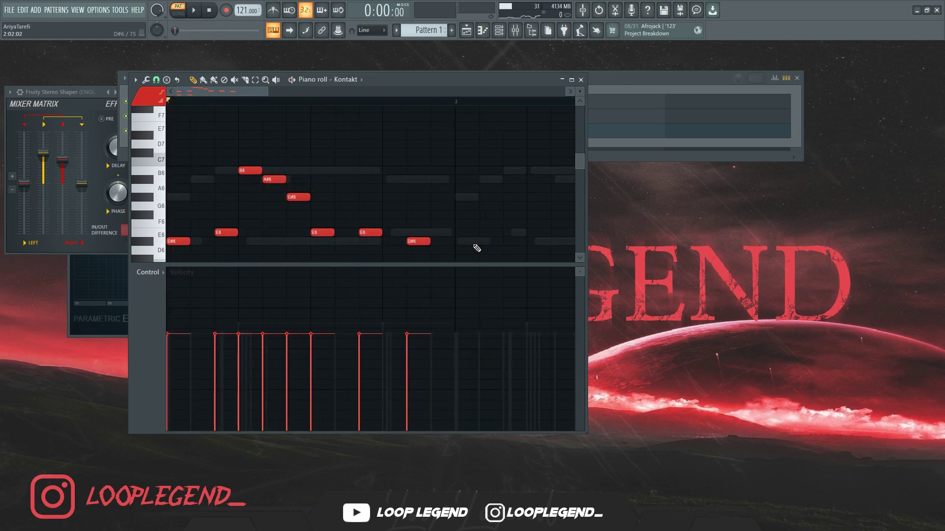
Step: Add short G#5 notes beneath the second half of the bar 1 melody and remove its last E6, checking by playback
scroll(315, 197, "down", 5)
scroll(279, 198, "down", 1)
scroll(278, 199, "up", 2)
key("space")
left_click(278, 224)
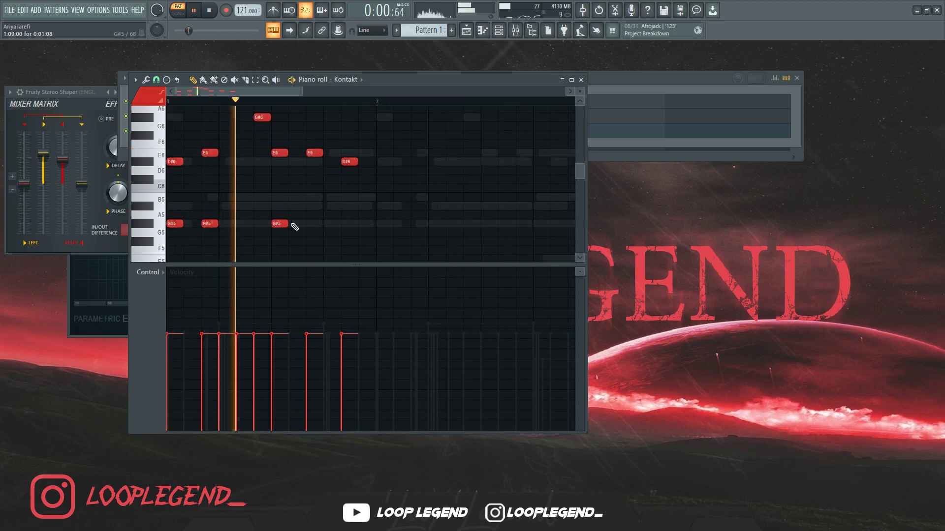
left_click(328, 224)
left_click(314, 224)
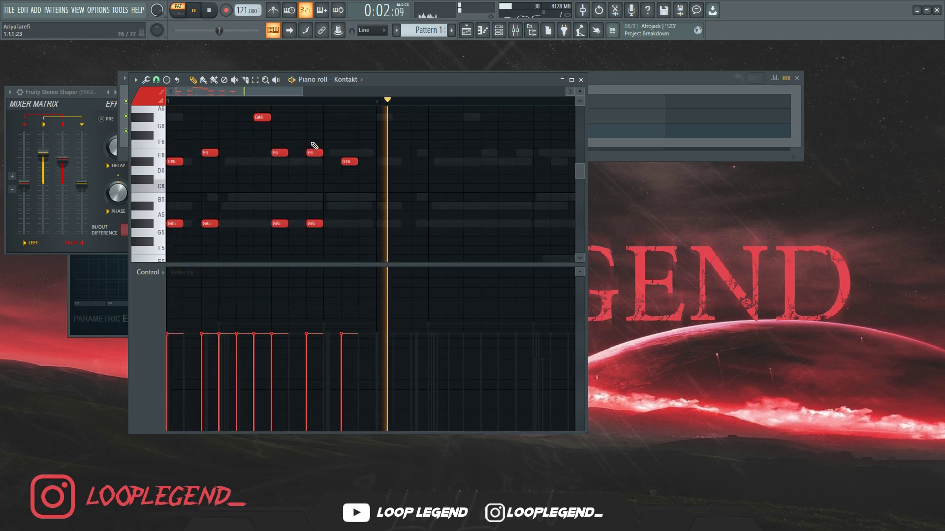
key("space")
left_click(330, 224)
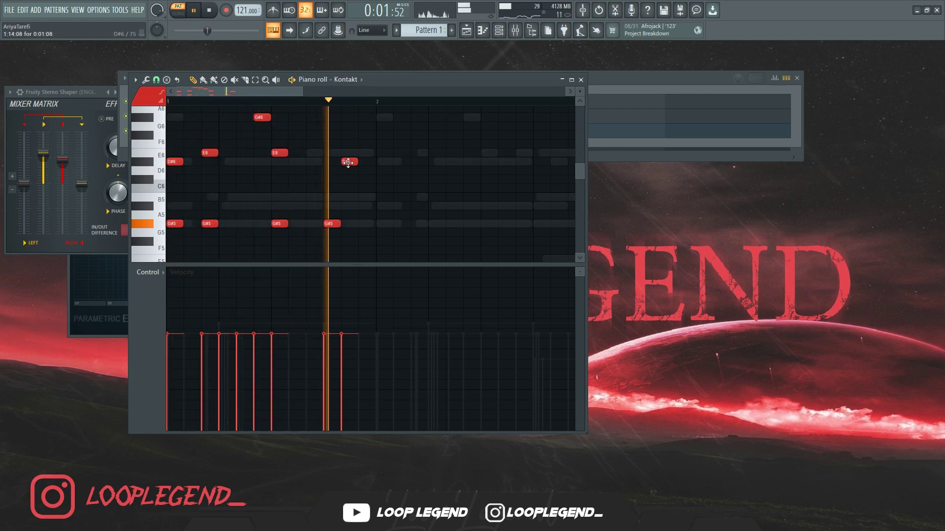
left_click(364, 224)
Step: Duplicate the bar 1 notes into bar 2, raising the copied opening D#6 to G#6 and the following E6 to B6
key("ctrl+b")
left_click_drag(288, 236, 287, 150)
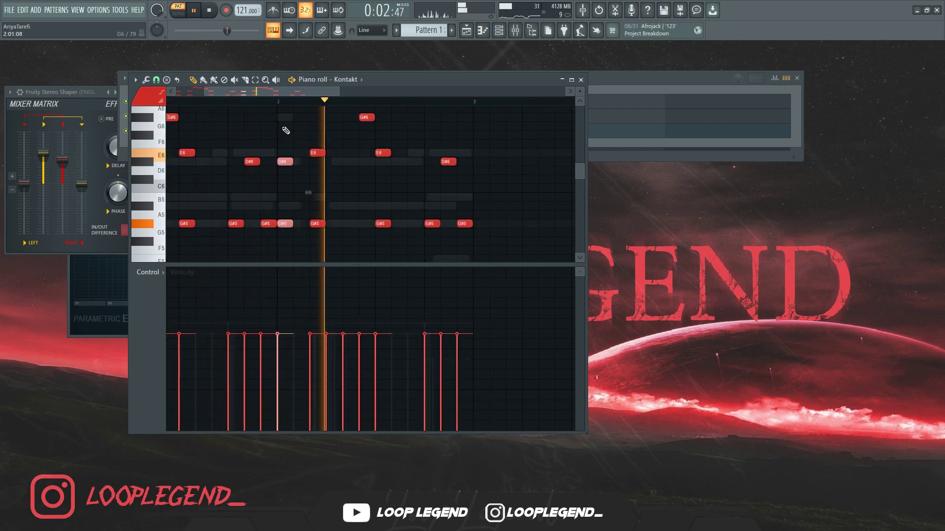
scroll(316, 198, "up", 1)
scroll(282, 200, "up", 2)
left_click_drag(283, 200, 277, 188)
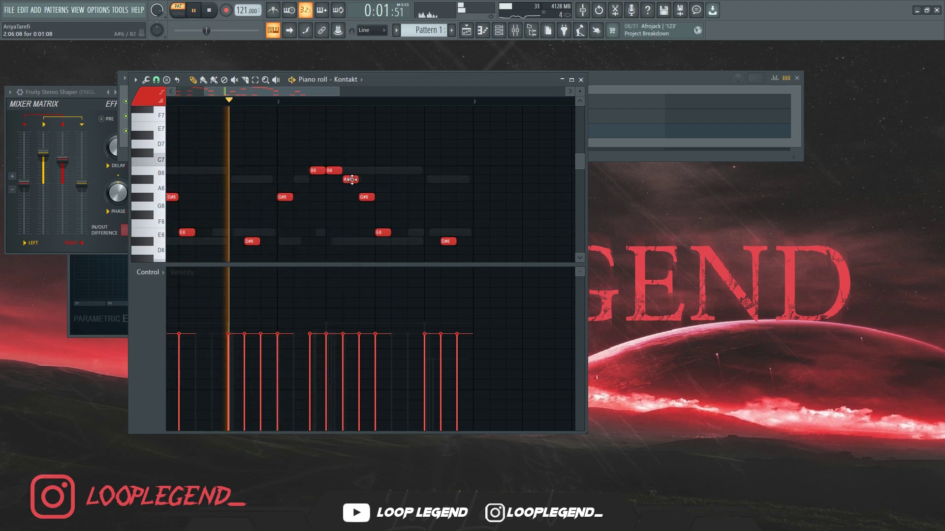
Step: Vary the bar 2 melody by lowering the second B6 to D#6, moving the E6 two grid steps later and raising the last D#6 to E6
scroll(391, 224, "down", 2)
key("space")
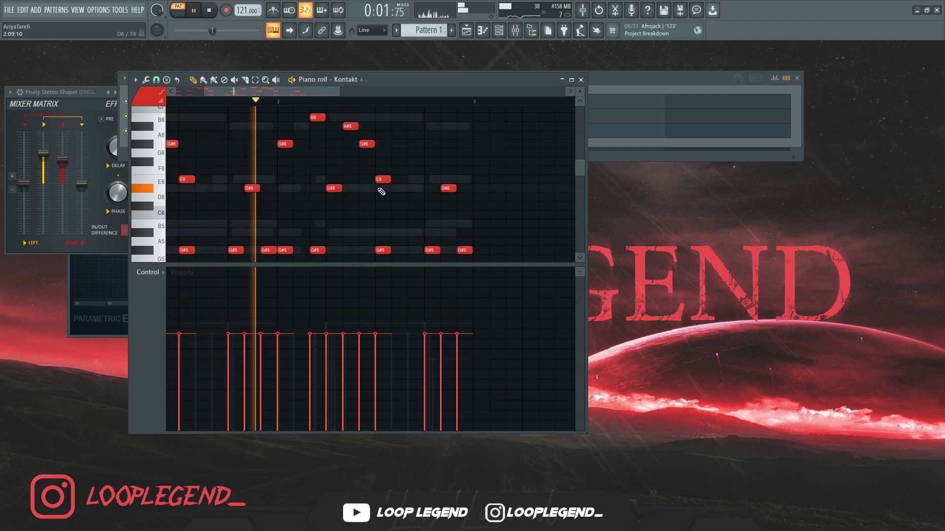
left_click_drag(388, 178, 417, 175)
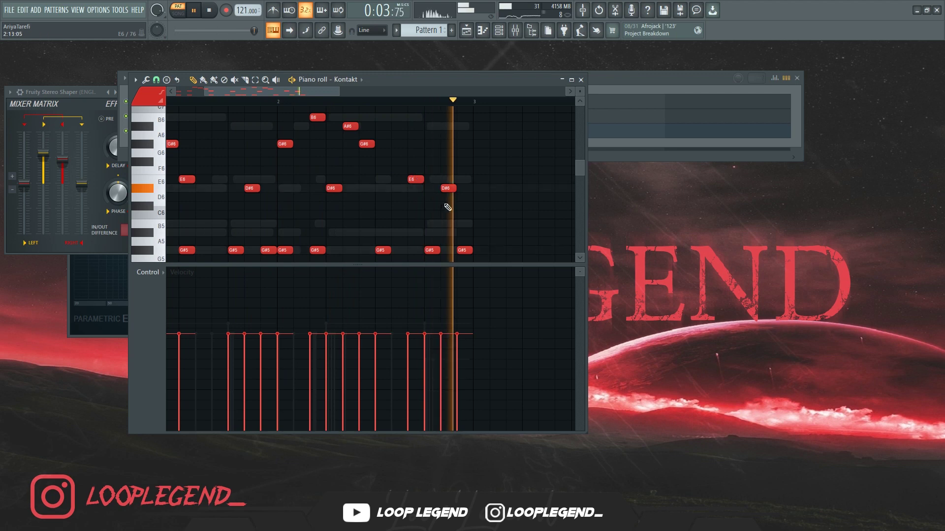
left_click_drag(452, 192, 449, 183)
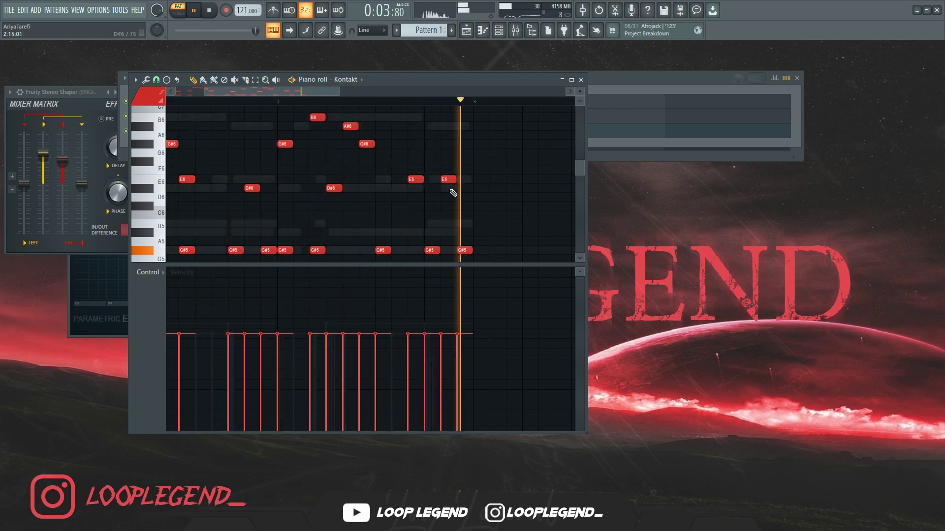
scroll(452, 215, "down", 2)
key("space")
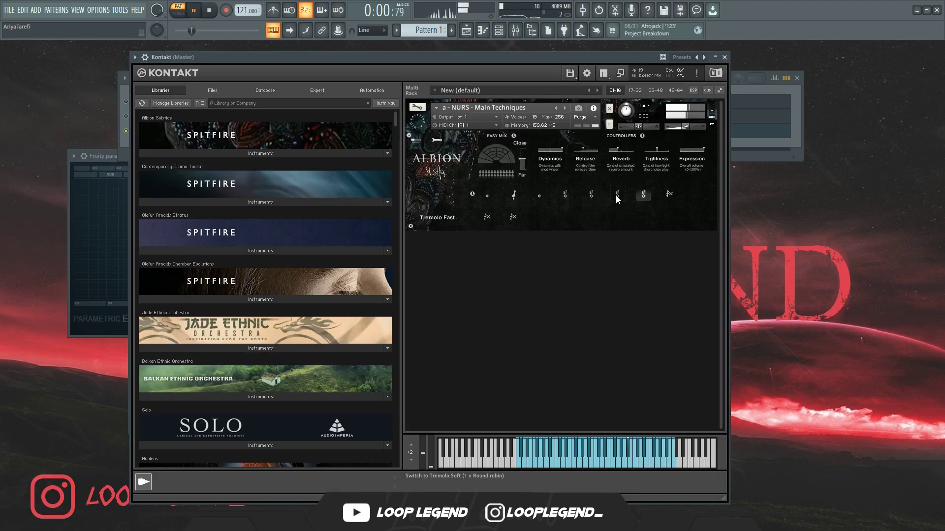
Step: Switch the a - NURS - Main Techniques patch in Kontakt to the Tremolo Soft articulation
left_click(617, 195)
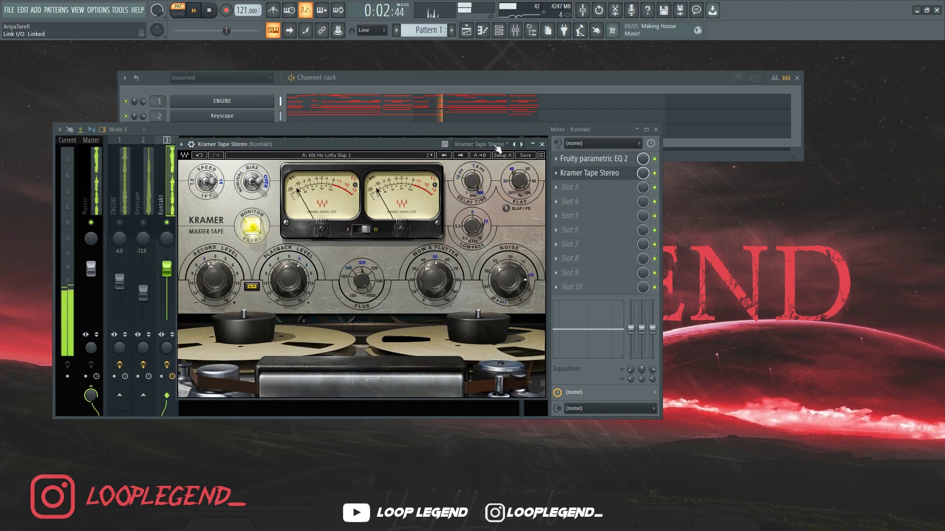
Step: Load Patcher after Kramer Tape Stereo on the Kontakt mixer track and apply the 09 HALF-TIME + REVERSE preset
left_click(570, 177)
left_click(569, 181)
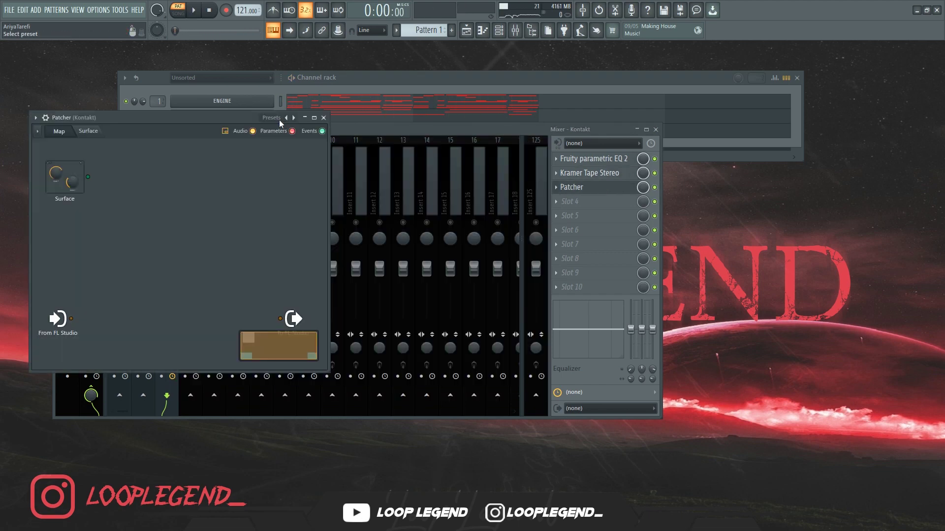
left_click(270, 118)
left_click(324, 89)
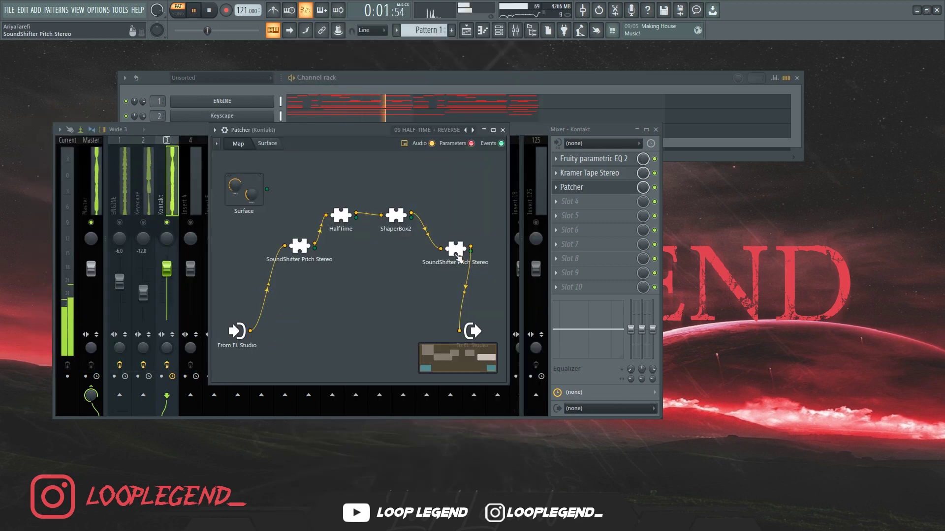
Step: Delete the last SoundShifter Pitch Stereo from the Patcher chain and connect ShaperBox2 directly to the FL Studio output
double_click(456, 251)
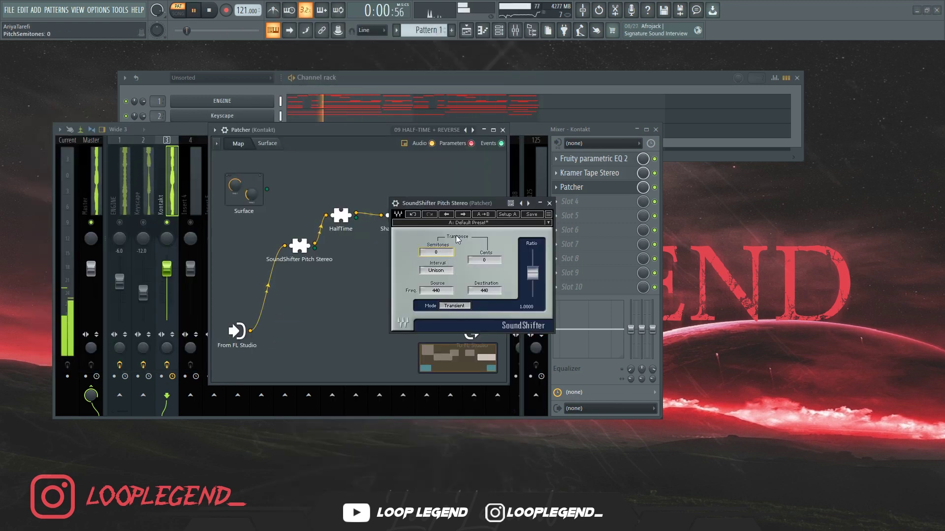
key("Escape")
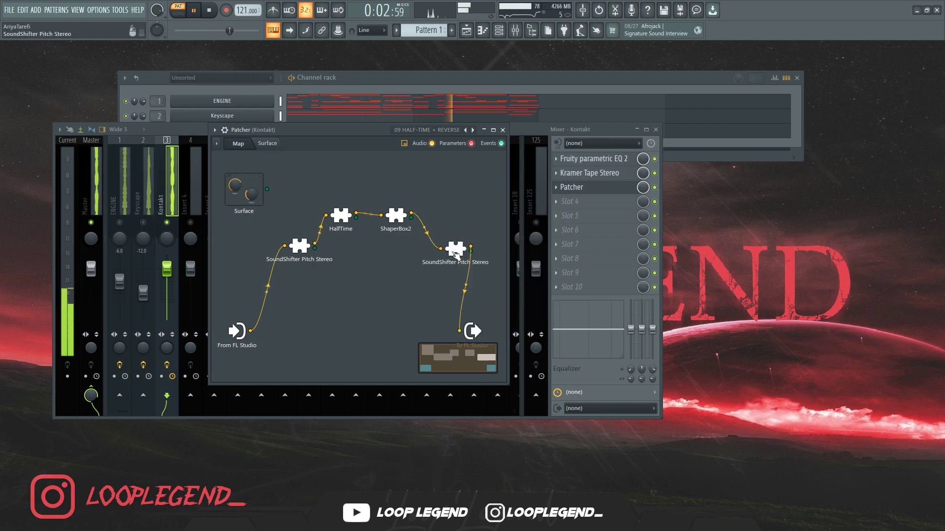
right_click(455, 253)
left_click(475, 289)
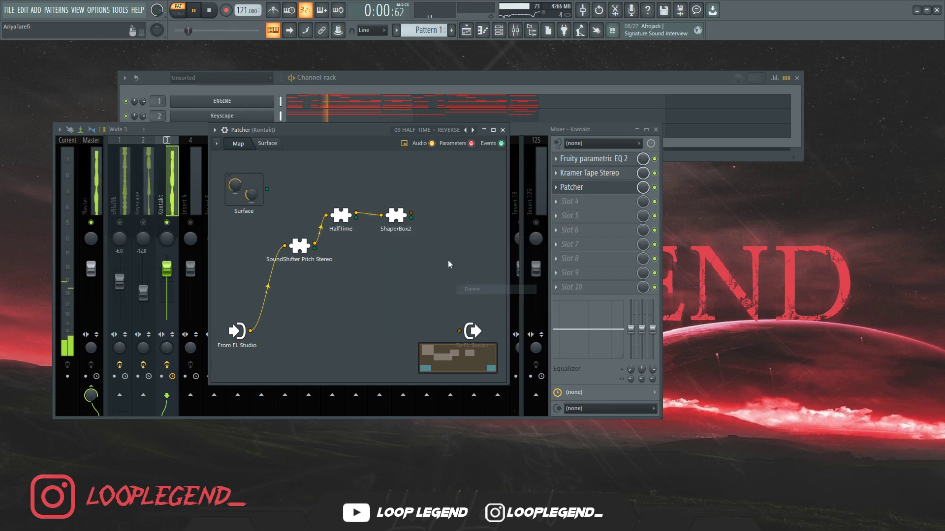
left_click_drag(411, 213, 460, 330)
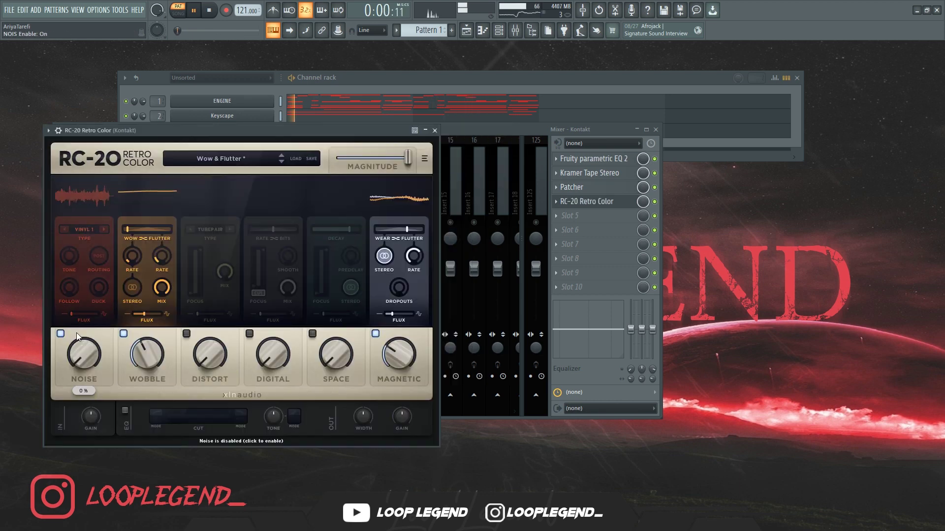
Step: Set up VINYL 2 noise in RC-20 Retro Color and a light Fruity Blood Overdrive with Pre amp 0.075 on the Kontakt mixer track
left_click(60, 334)
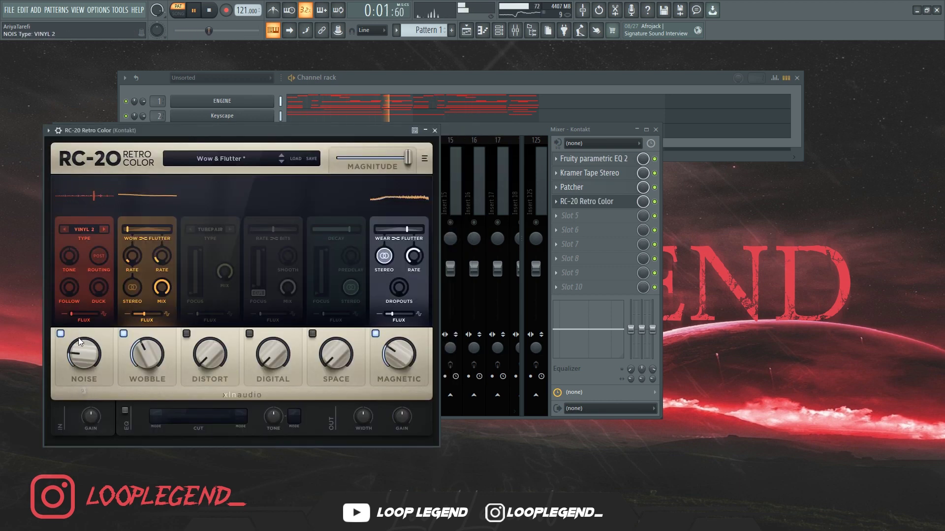
mouse_move(69, 256)
left_mouse_down()
mouse_move(82, 274)
mouse_move(70, 259)
left_mouse_up()
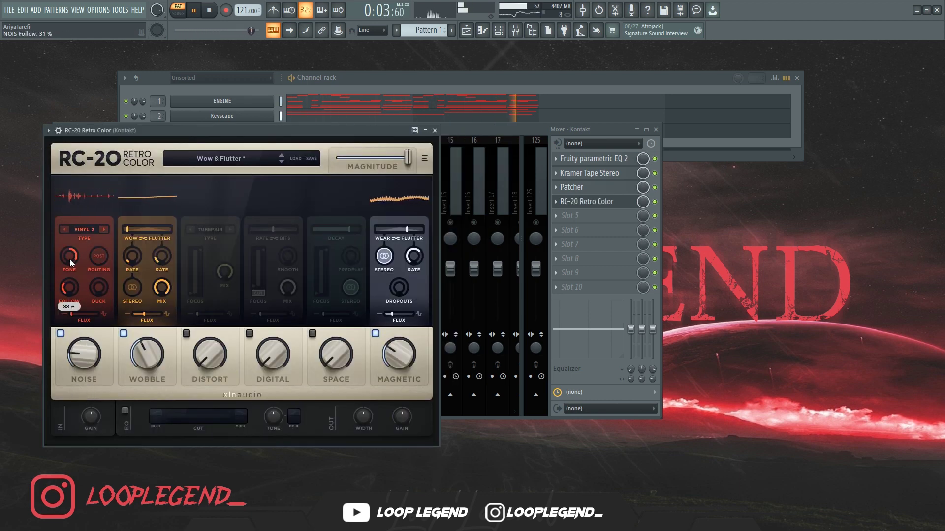
left_click_drag(84, 352, 81, 359)
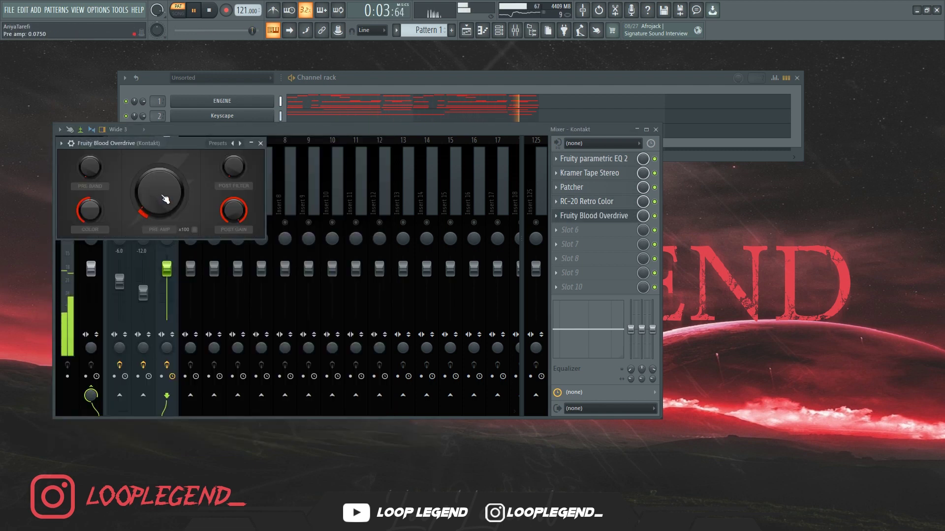
left_click(594, 216)
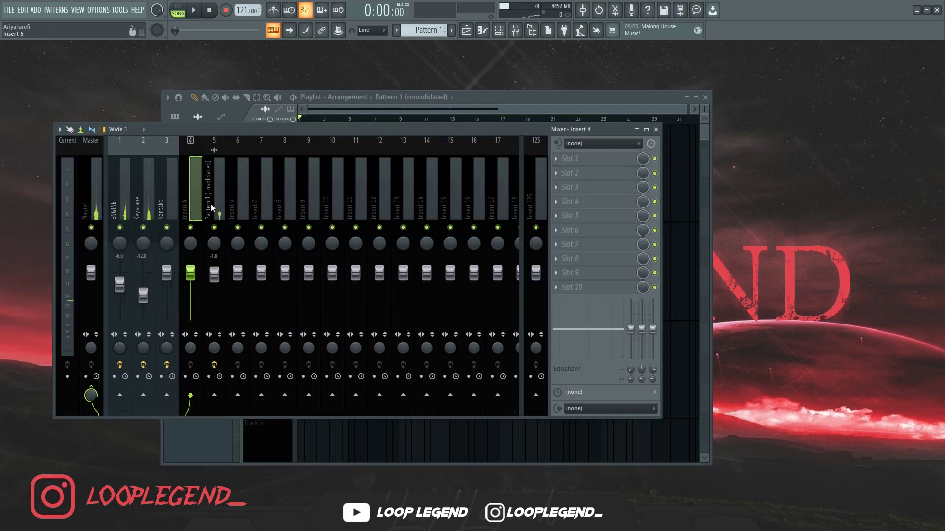
Step: Move the empty insert to the position before Kontakt and route the ENGINE and Keyscape tracks only to it
key("alt+Left")
left_click(119, 201)
left_click(143, 201, "ctrl+shift")
right_click(166, 397)
left_click(197, 404)
left_click(167, 220)
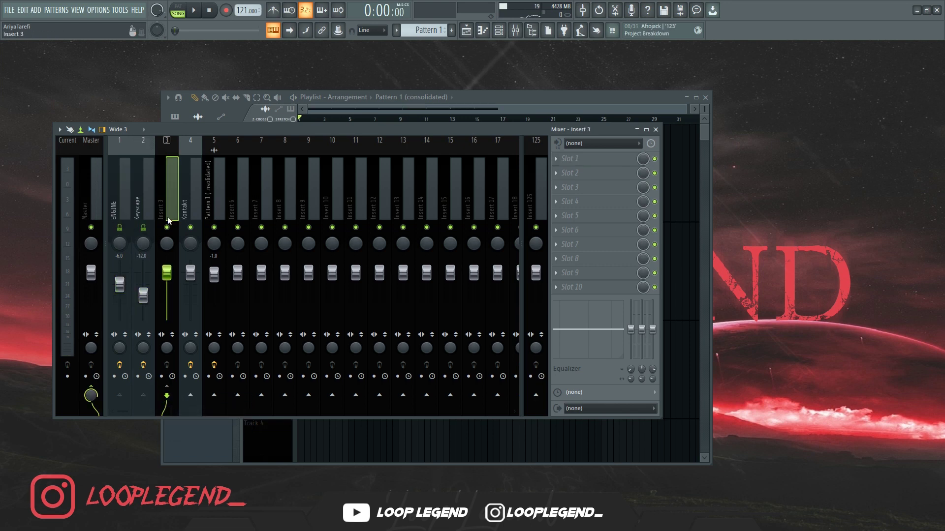
Step: Load HalfTime on Insert 3 and set it to 1.5x mode with a 1/8 loop, auditioning during playback
key("space")
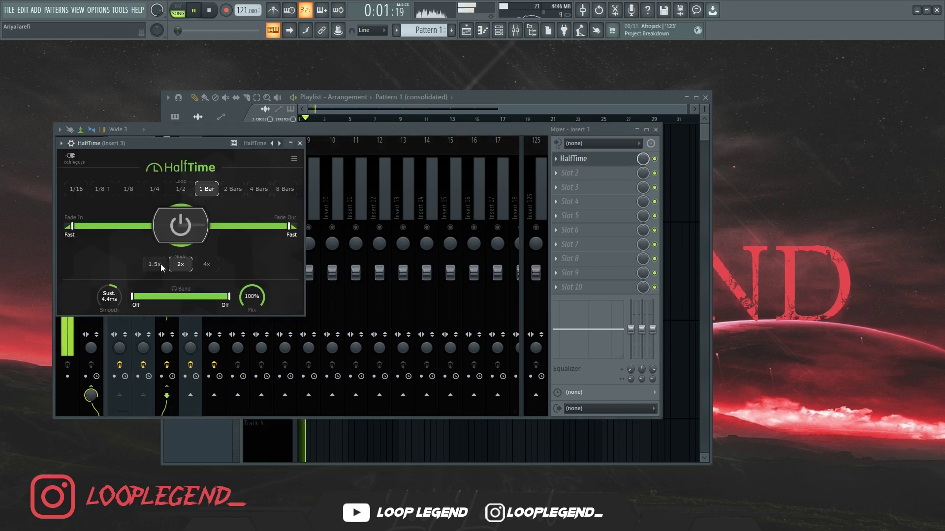
left_click(160, 263)
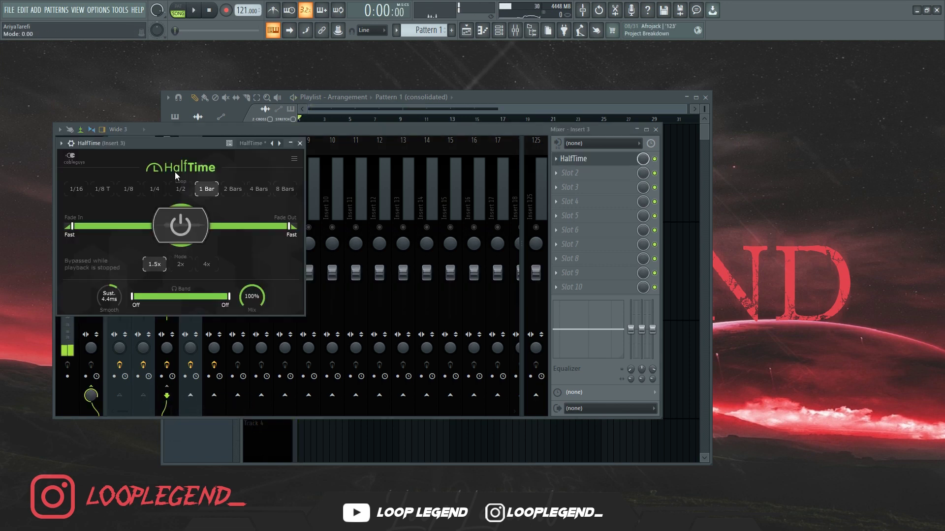
left_click_drag(190, 143, 404, 184)
left_click(368, 229)
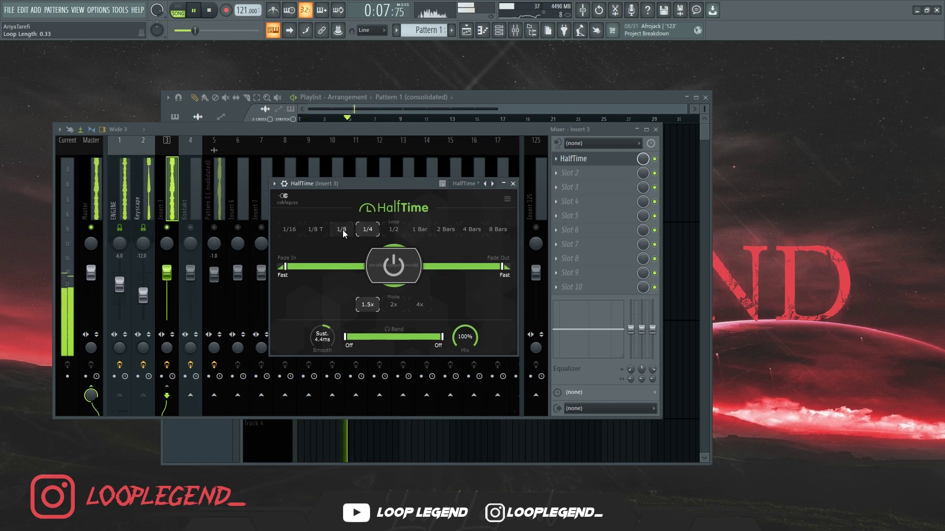
left_click(346, 232)
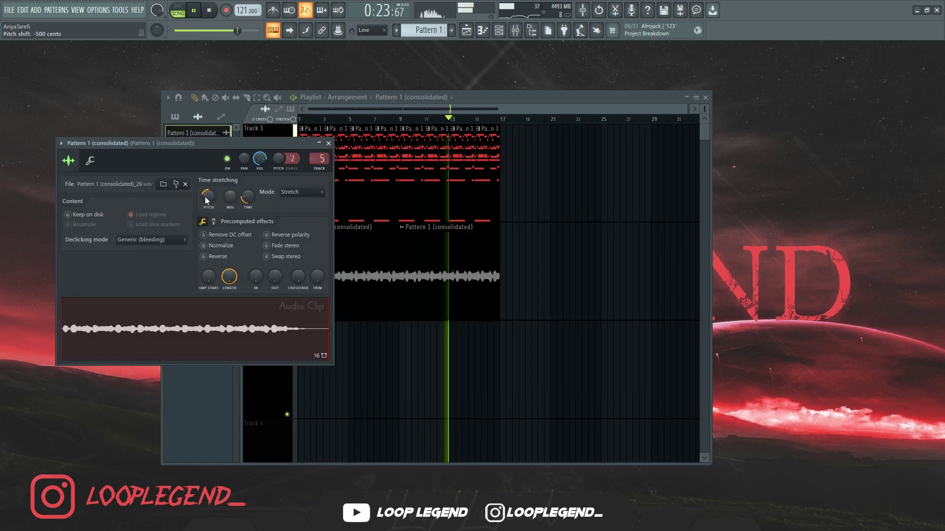
Step: Raise the time-stretching pitch of the Pattern 1 (consolidated) audio clip
left_click_drag(206, 200, 206, 183)
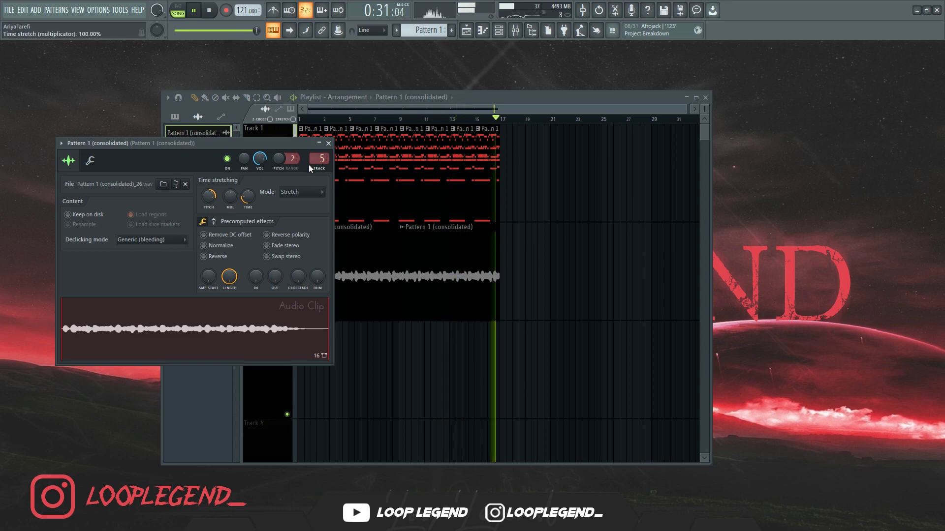
Step: Set the consolidated clip's pitch range to 12 semitones and its channel pitch to -1200 cents, and create an automation clip for that pitch
scroll(295, 158, "up", 9)
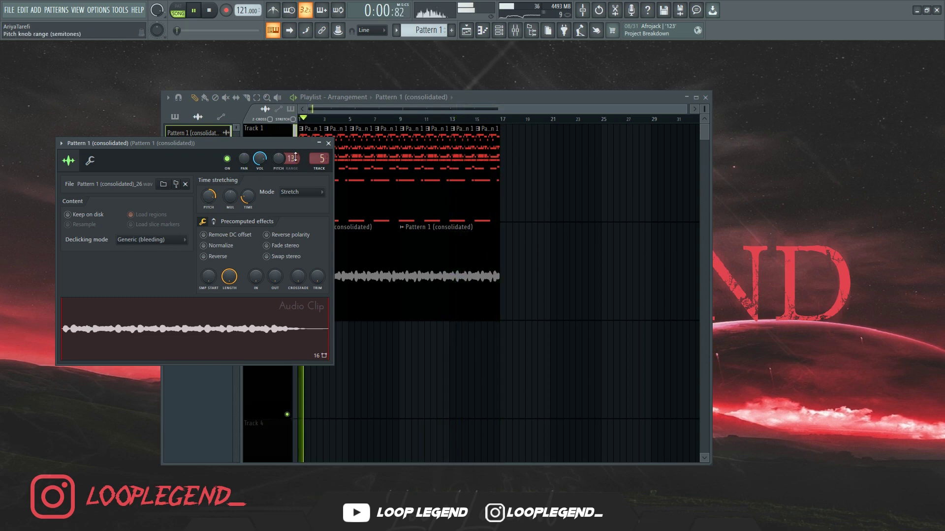
scroll(295, 157, "up", 1)
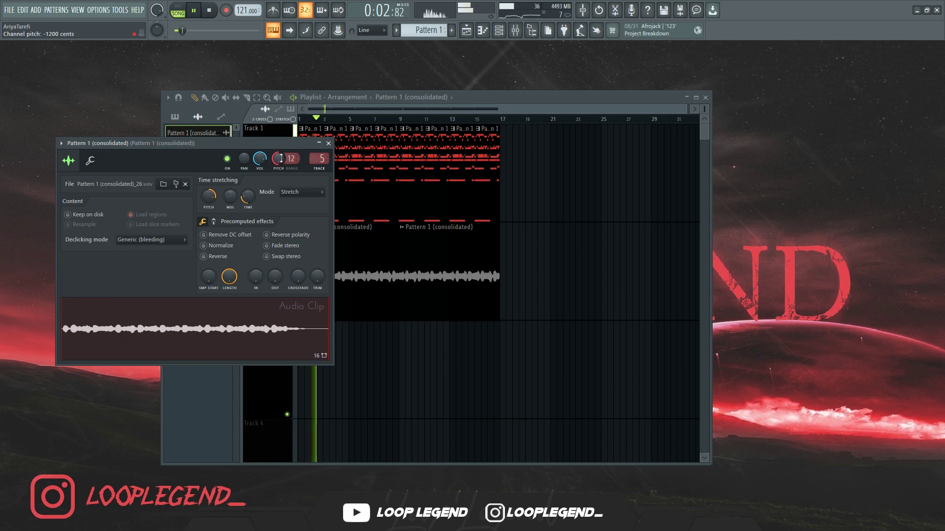
right_click(281, 158)
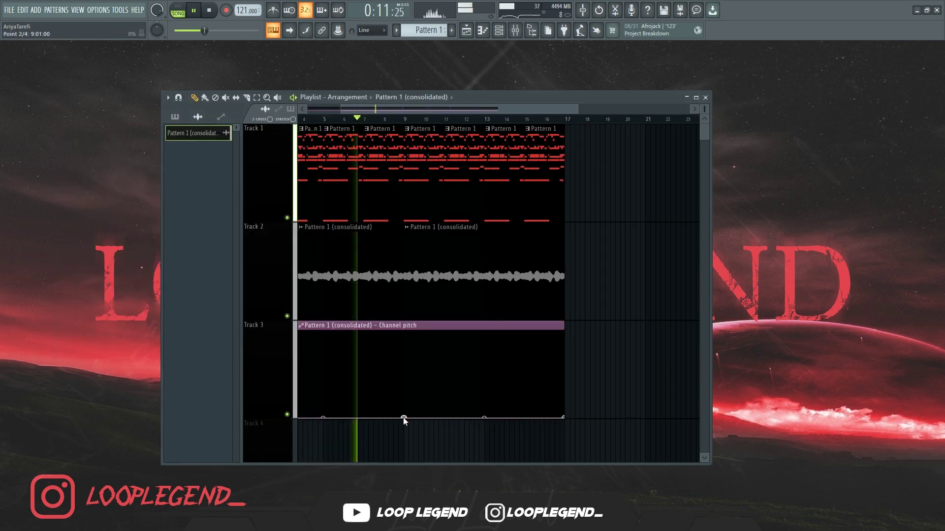
Step: Shape the channel pitch automation to jump halfway up at bar 9 and hold that level to the clip's end using Hold mode
left_click_drag(401, 416, 403, 375)
right_click(403, 376)
left_click(493, 401)
right_click(563, 417)
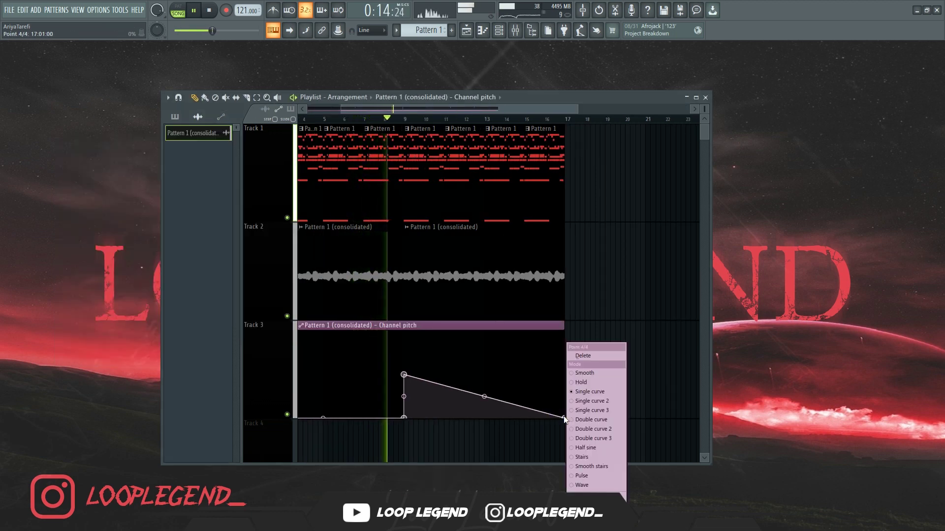
left_click(580, 382)
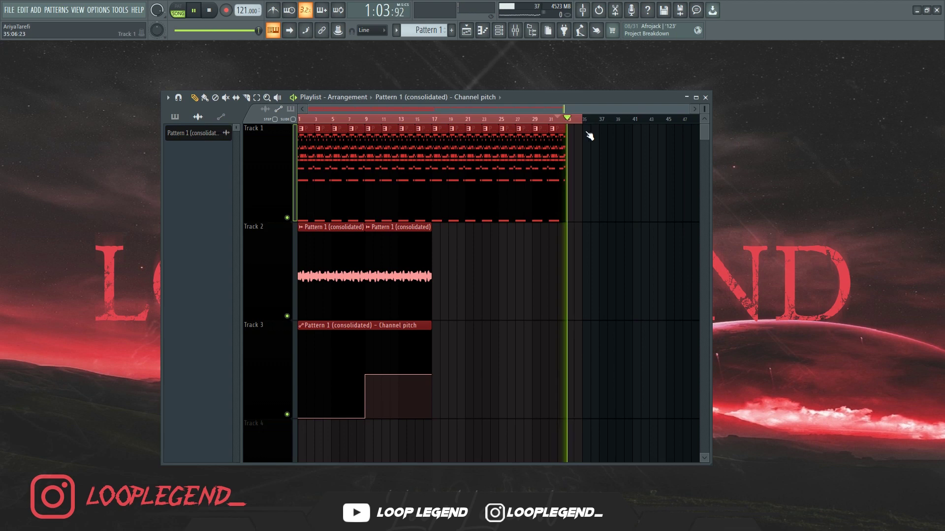
Step: Consolidate the pitch-automated audio clip and set the new clip's time-stretching pitch to +1200 cents
key("ctrl+r")
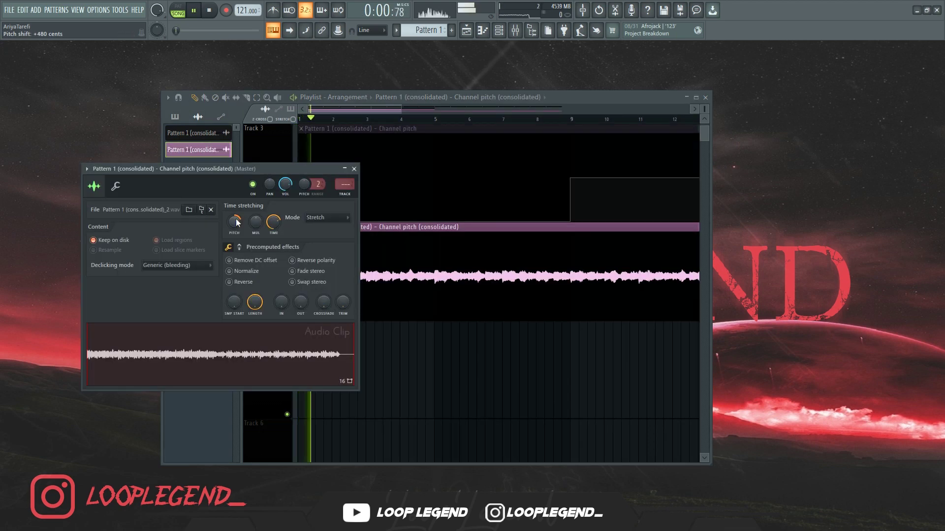
scroll(236, 220, "up", 6)
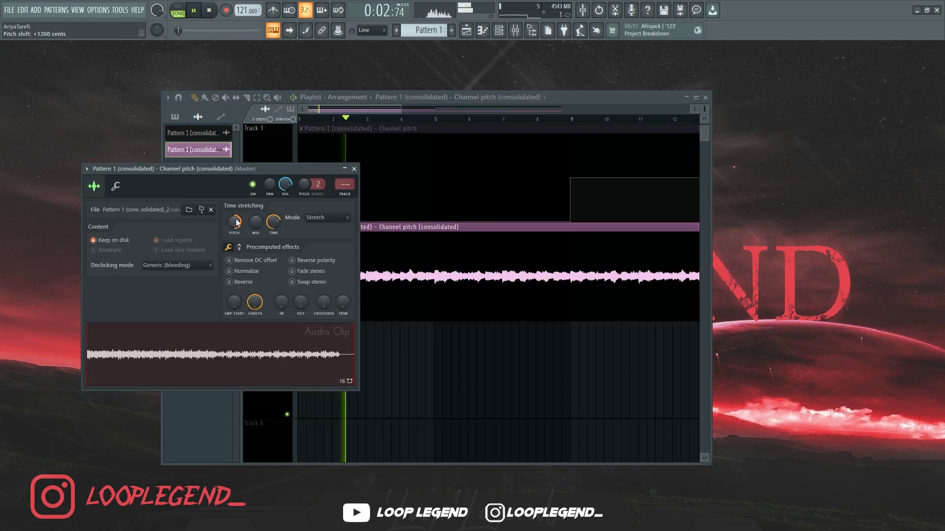
key("Escape")
Step: Set HalfTime on the consolidated clip's mixer insert 6 to 1.5x mode with a 1/2 loop
scroll(310, 320, "down", 5)
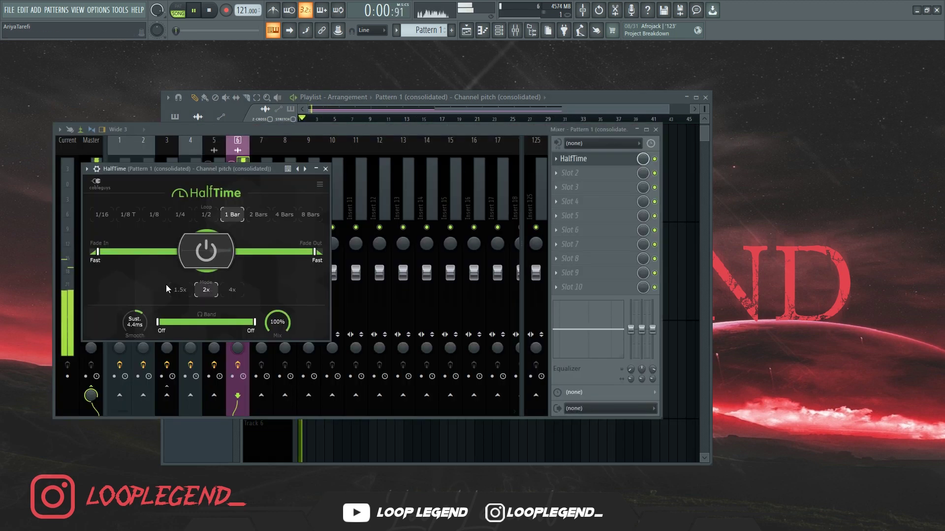
left_click(188, 289)
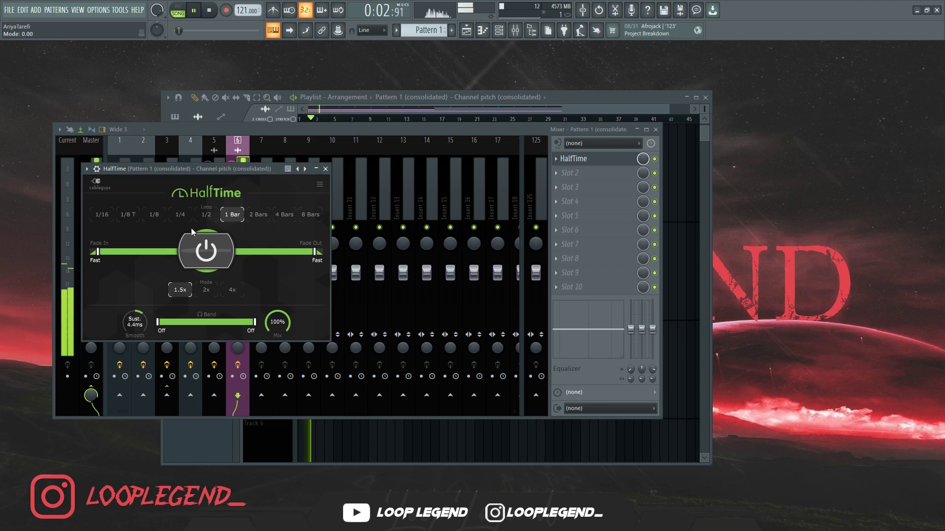
left_click(208, 215)
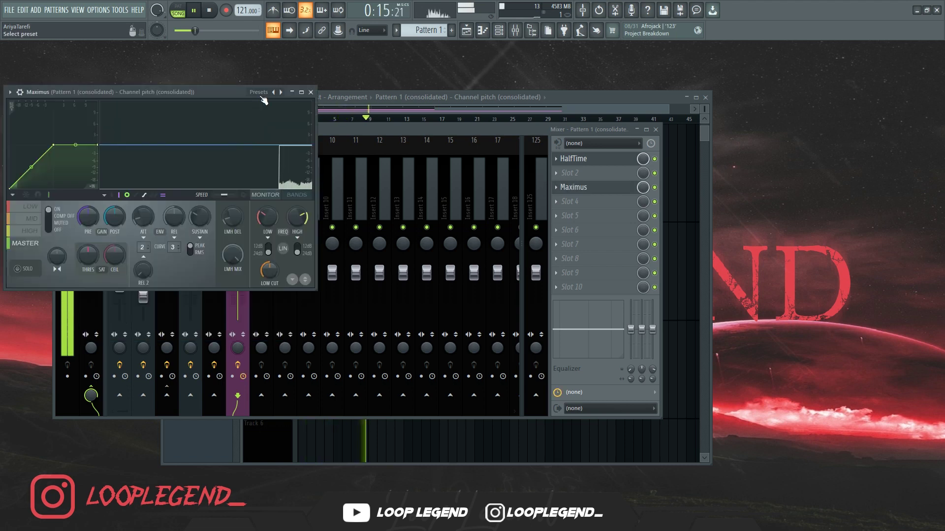
Step: Adjust the pre gain and the individual band levels of Maximus on insert 6
left_click_drag(88, 216, 87, 204)
left_click_drag(274, 158, 274, 176)
left_click_drag(202, 125, 202, 167)
left_click_drag(120, 129, 120, 158)
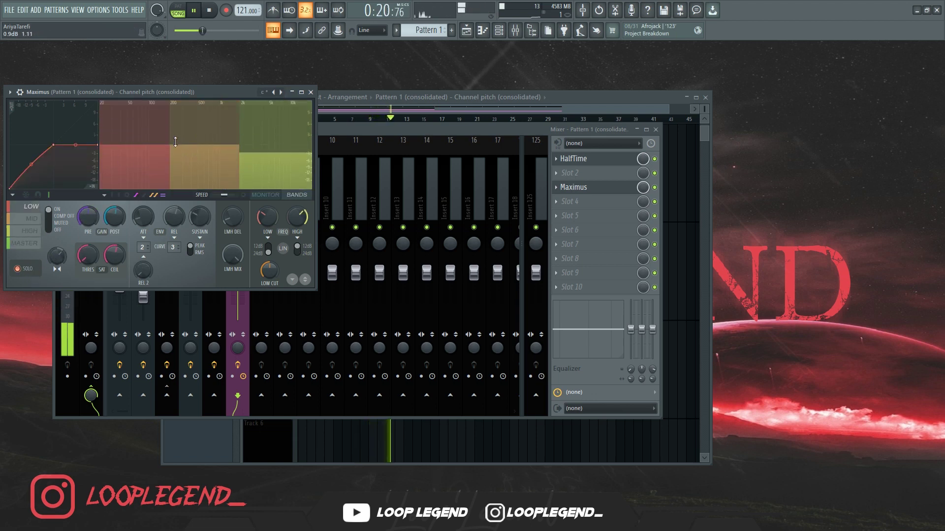
Step: Lower the low-band crossover in Maximus, raise the high-band crossover, and set the mid band's stereo separation to 35% separated
left_click_drag(171, 150, 155, 150)
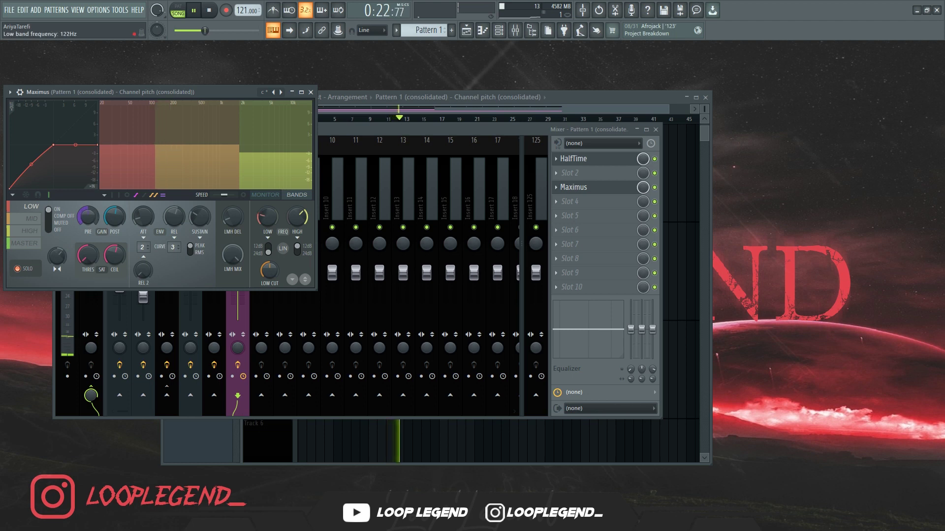
left_click_drag(254, 144, 281, 138)
left_click_drag(186, 162, 186, 161)
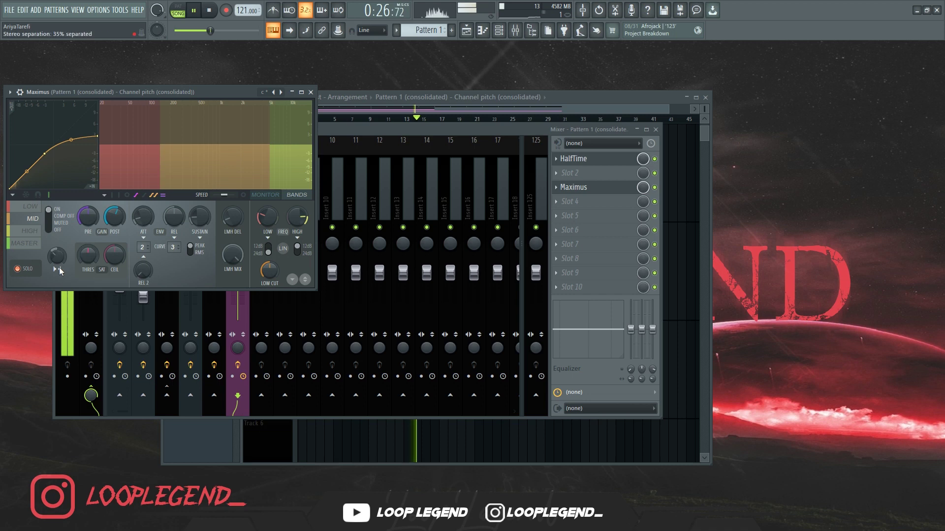
left_click(266, 154)
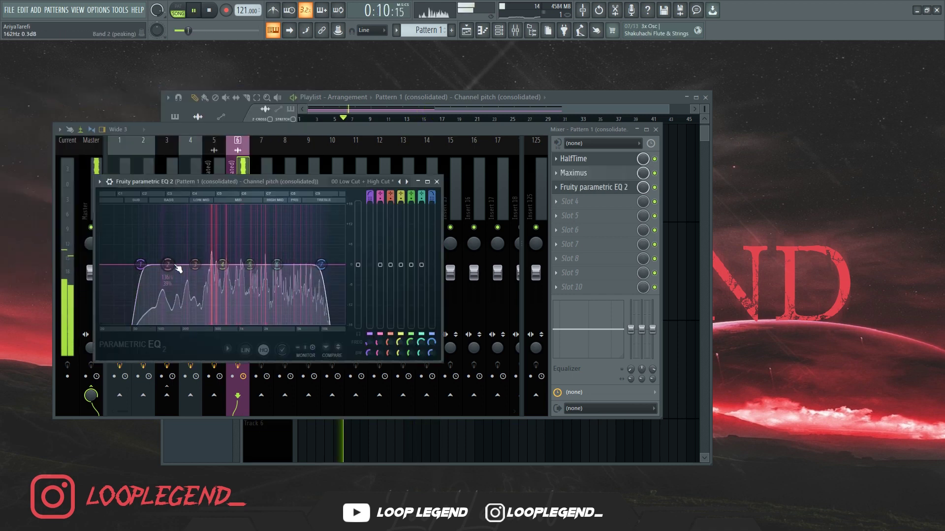
Step: Boost band 2 of Fruity parametric EQ 2 on insert 6 and adjust the semitone transposition in SoundShifter Pitch Stereo
left_click_drag(178, 268, 178, 255)
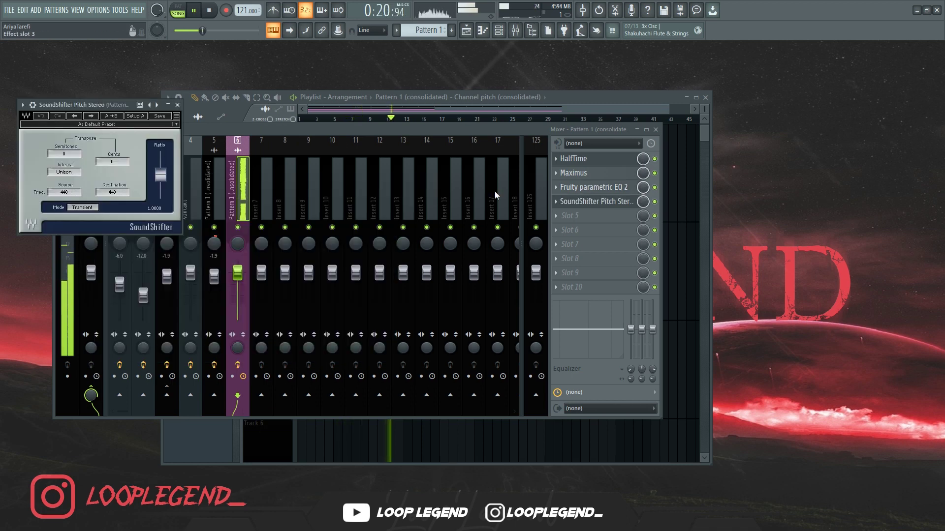
left_click_drag(70, 156, 70, 152)
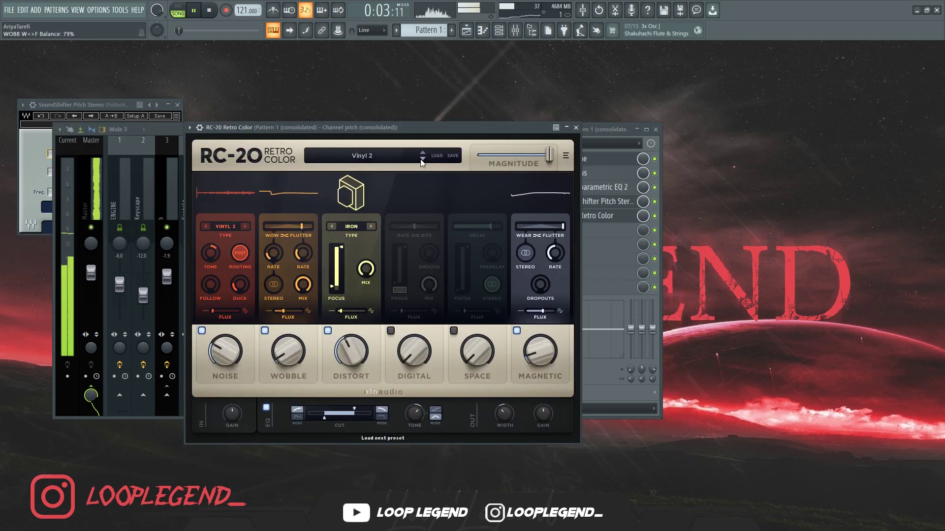
Step: Set the RC-20 Retro Color noise amount to 7% on the Vinyl 2 preset and lower the high end of its cut filter
left_click_drag(217, 351, 212, 395)
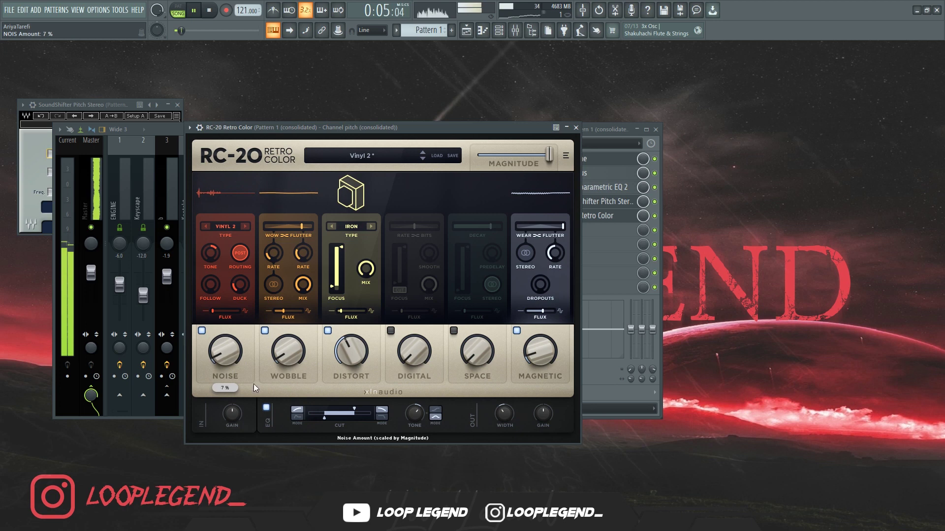
left_click_drag(356, 412, 314, 417)
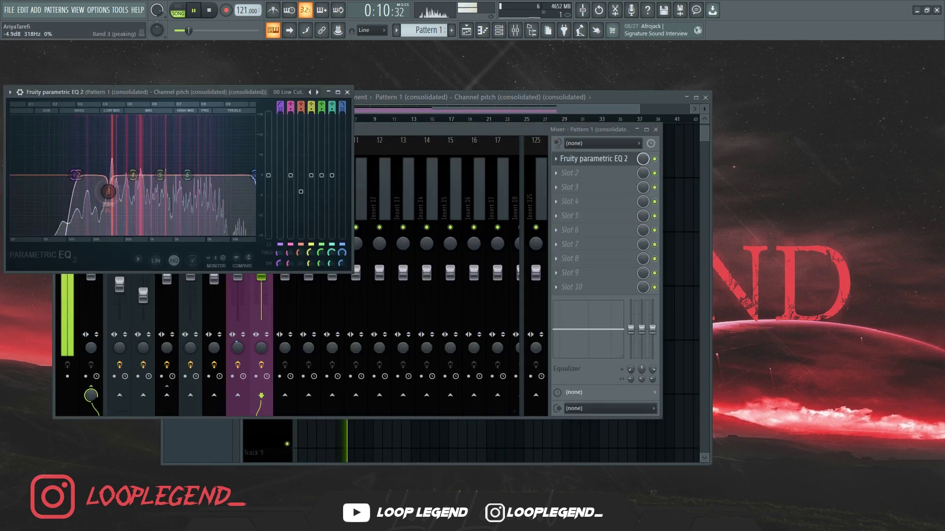
Step: Cut narrow resonances on insert 7 with Fruity parametric EQ 2, using band 3 at about 318 Hz and band 4 above it
scroll(133, 176, "down", 5)
mouse_move(132, 176)
left_mouse_down()
mouse_move(130, 195)
mouse_move(143, 187)
left_mouse_up()
scroll(161, 176, "down", 5)
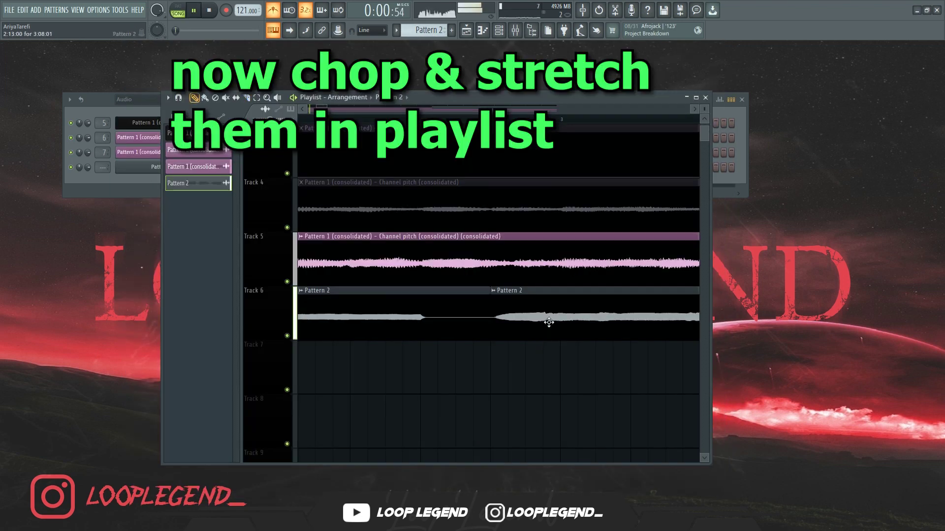
Step: Move the second Pattern 2 audio clip from Track 6 to Track 7 and change its time-stretching mode
left_click_drag(548, 323, 477, 378)
double_click(477, 378)
left_click(145, 215)
left_click(141, 253)
key("Escape")
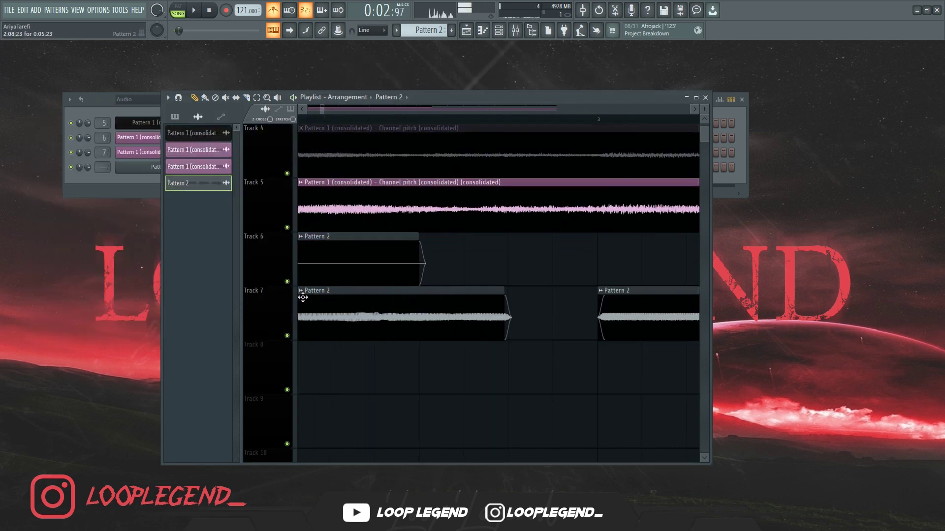
Step: Make the first Pattern 2 clip on Track 7 unique and stretch its end to bar 3
left_click(303, 294)
left_click(325, 365)
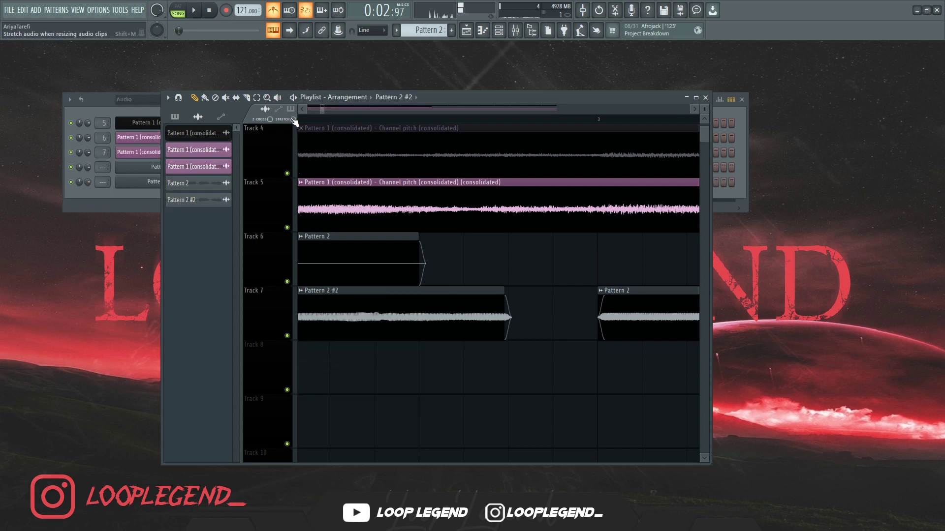
left_click_drag(503, 297, 598, 297)
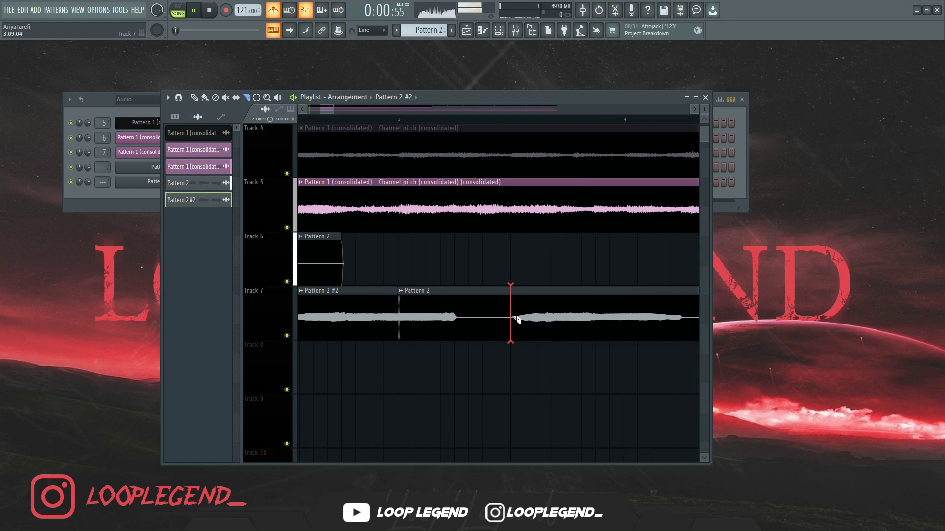
Step: Slice off the part of the Track 7 Pattern 2 clip before its next sound and move the remainder to bar 3
right_click(513, 318)
left_click_drag(570, 315, 458, 315)
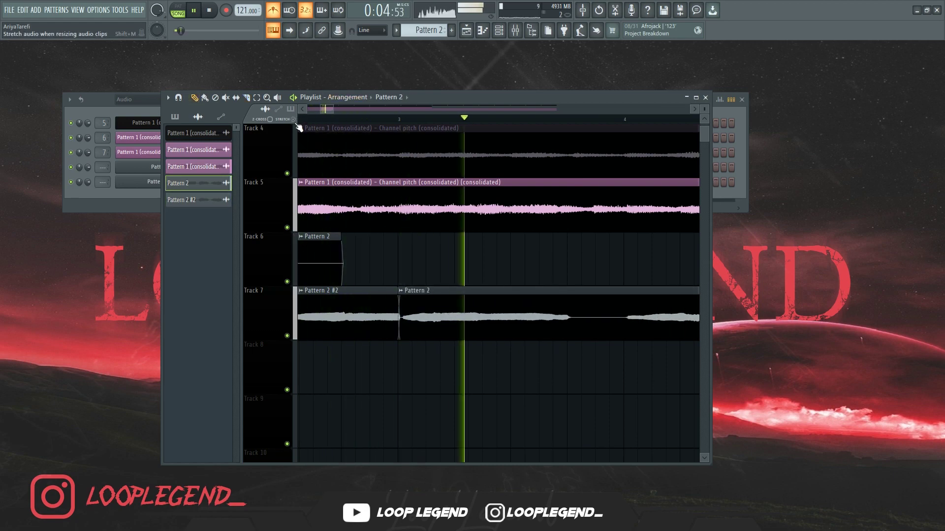
left_click_drag(402, 333, 380, 322)
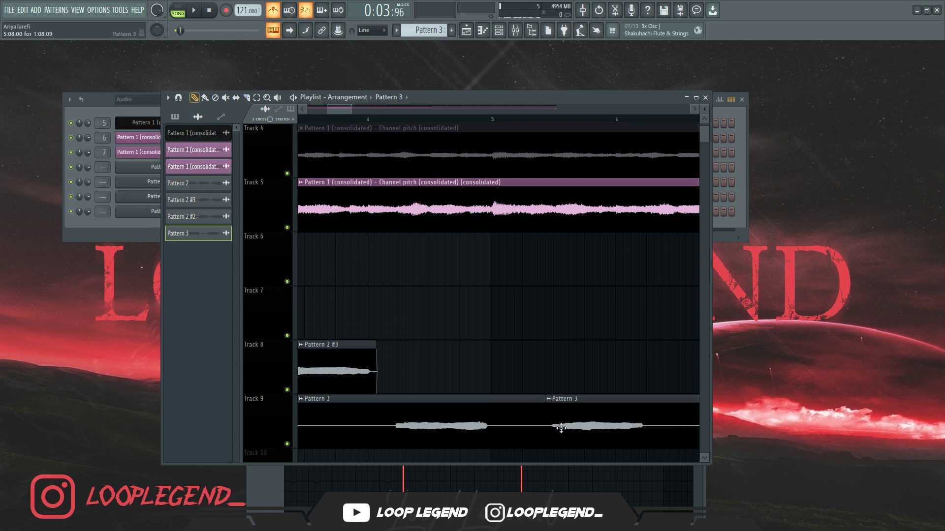
Step: Move the second Pattern 3 audio clip from Track 9 to Track 8 so that it starts just before bar 5, auditioning during playback
key("space")
left_click_drag(576, 417, 505, 334)
scroll(497, 354, "up", 3)
scroll(511, 400, "up", 2)
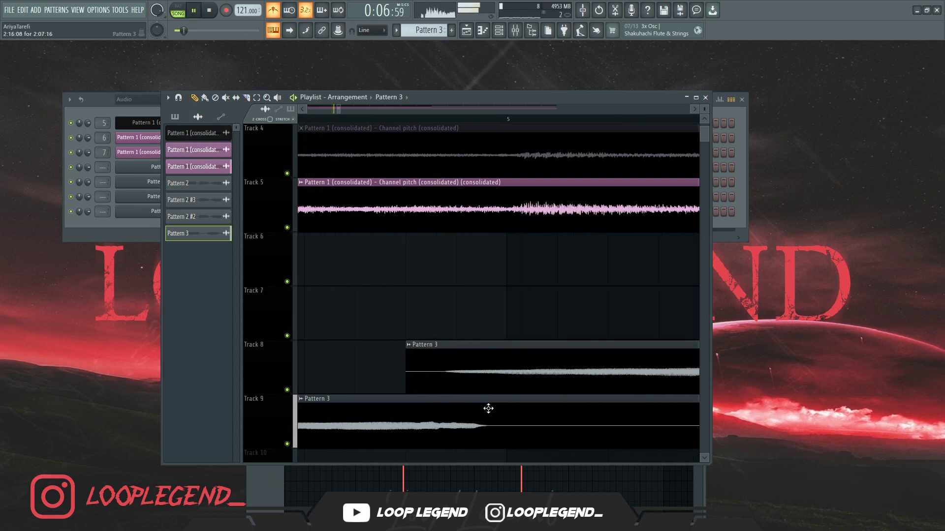
scroll(508, 416, "down", 4)
left_click_drag(529, 386, 534, 375)
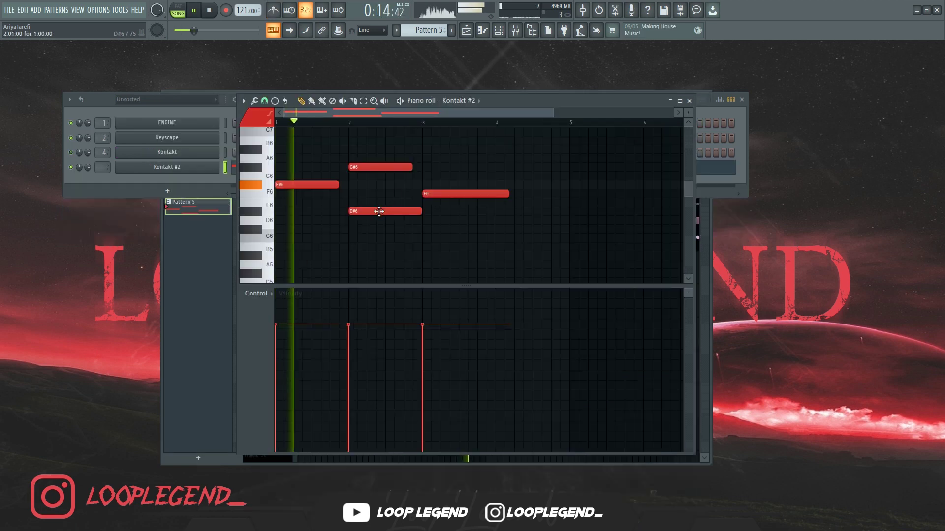
Step: Move the D#6 note of Kontakt #2 to bar 3 and replace the F6 note there with one starting at bar 4
left_click_drag(377, 211, 451, 213)
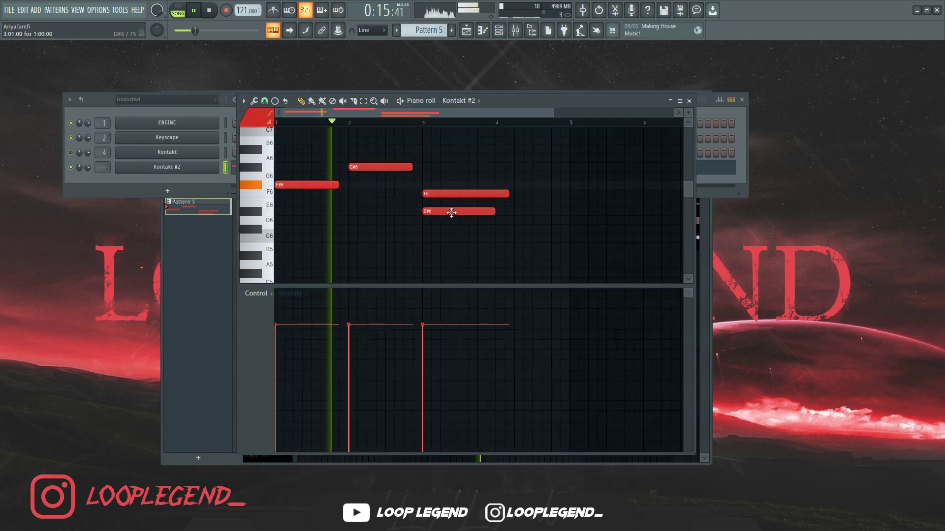
right_click(463, 195)
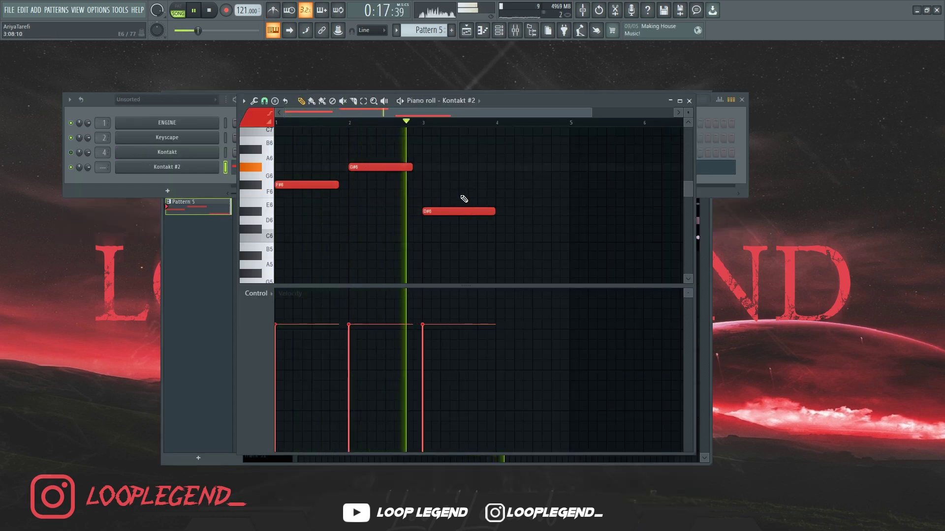
left_click(497, 194)
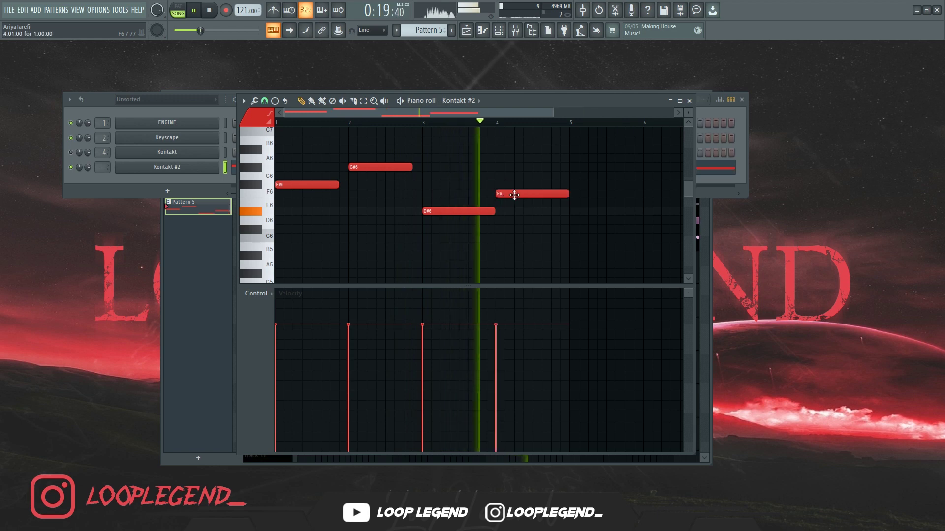
scroll(513, 194, "down", 2)
scroll(456, 197, "up", 2)
left_click_drag(452, 196, 478, 196)
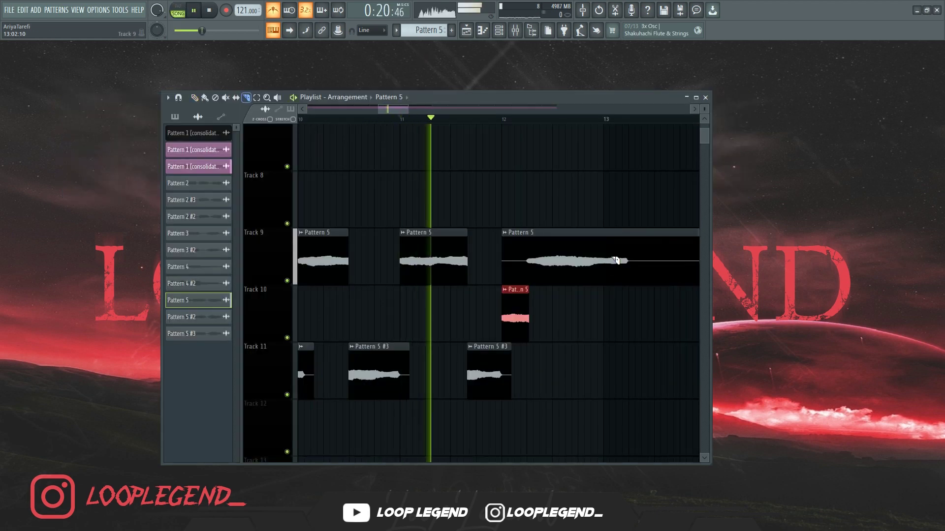
Step: Load the Auto VCA preset in Vocal Rider Stereo on the vocal bus and raise its upper range limit
scroll(626, 255, "down", 3)
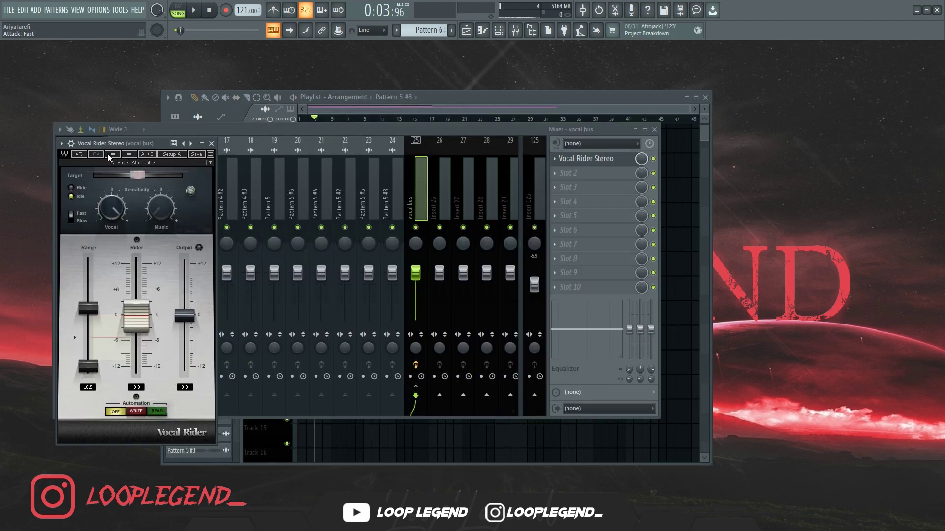
left_click(109, 157)
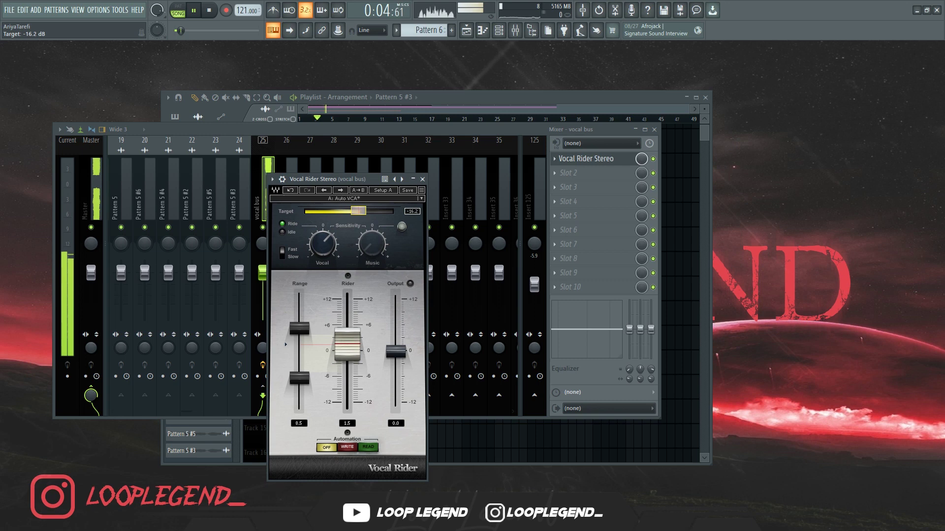
left_click_drag(300, 329, 300, 306)
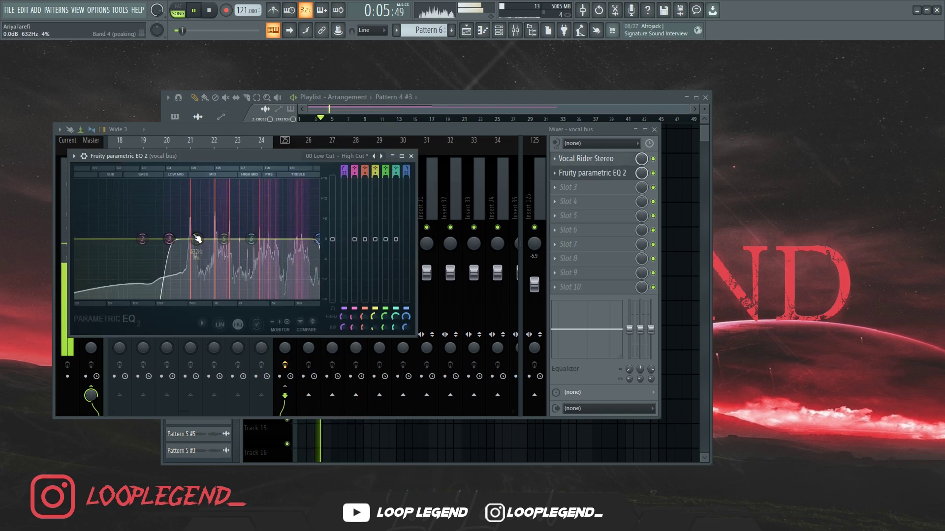
Step: Notch vocal bus resonances with Fruity parametric EQ 2, cutting band 4 by 8.7 dB at 531 Hz and band 6 by 4.7 dB at 1610 Hz
left_click_drag(197, 238, 191, 268)
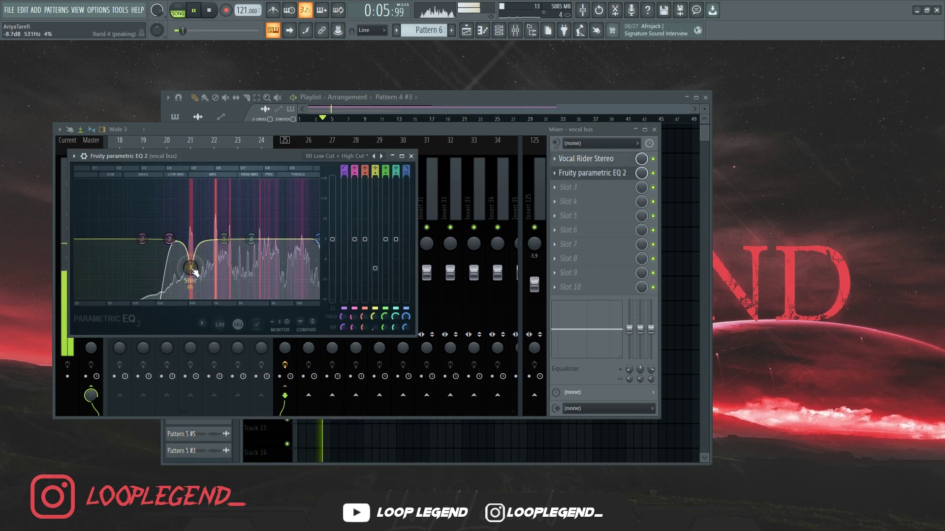
left_click_drag(224, 239, 212, 268)
scroll(215, 261, "down", 3)
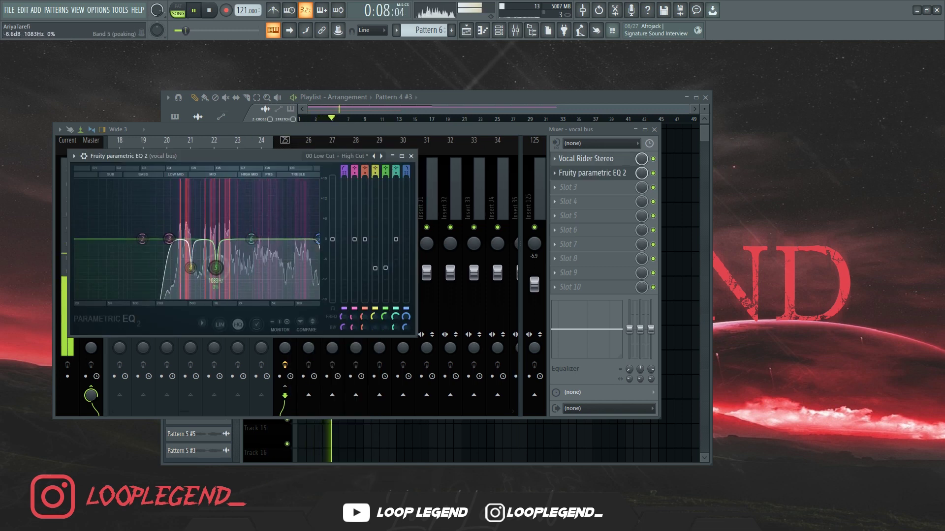
left_click_drag(251, 239, 229, 255)
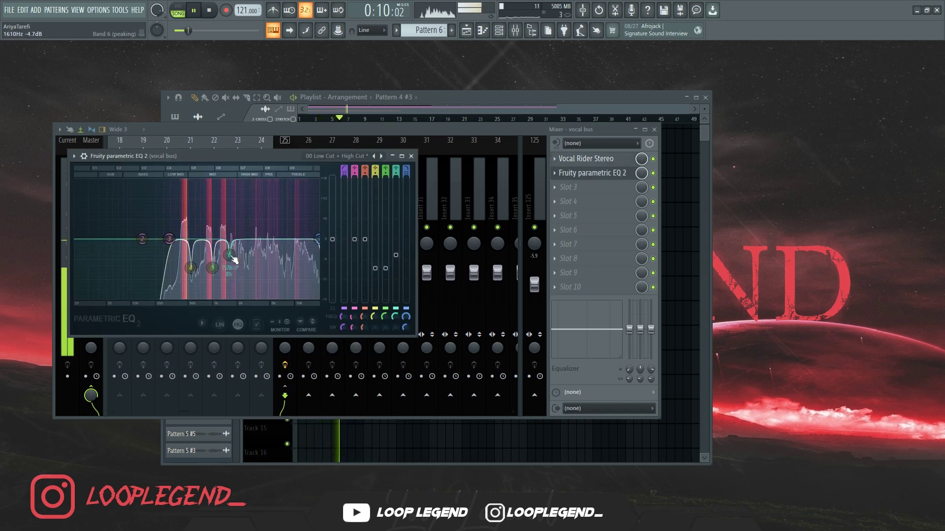
left_click_drag(142, 239, 214, 255)
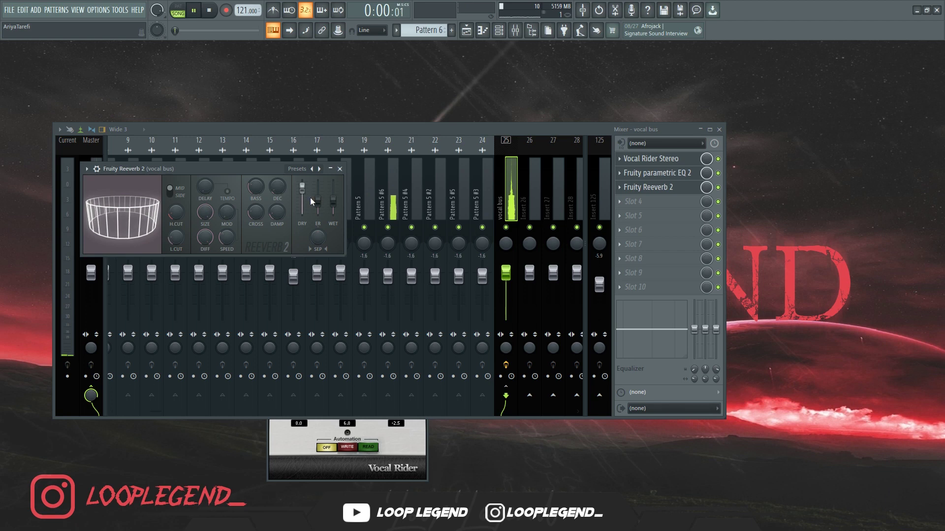
Step: Add ValhallaVintageVerb to the vocal bus in place of Fruity Reeverb 2, with a 2.72 s Concert Hall decay and a raised mix
left_click(339, 169)
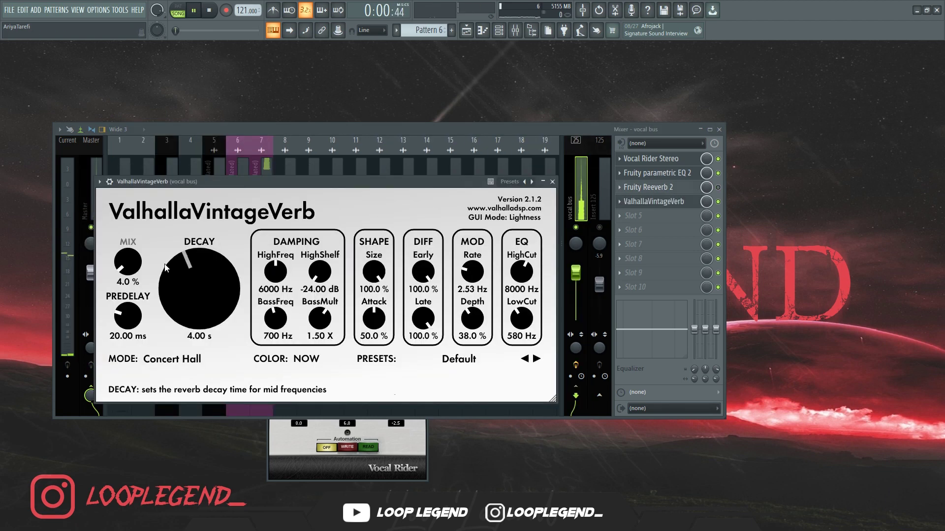
left_click_drag(132, 263, 131, 191)
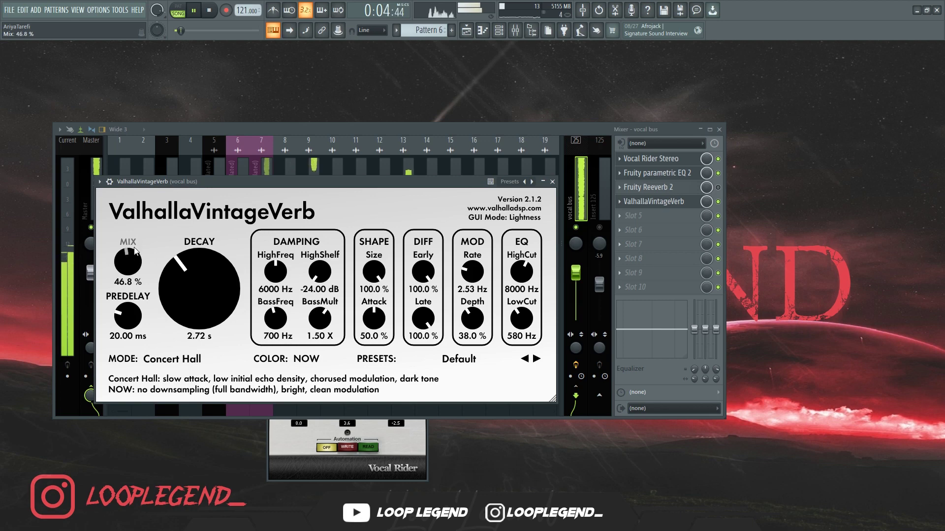
left_click_drag(123, 274, 123, 254)
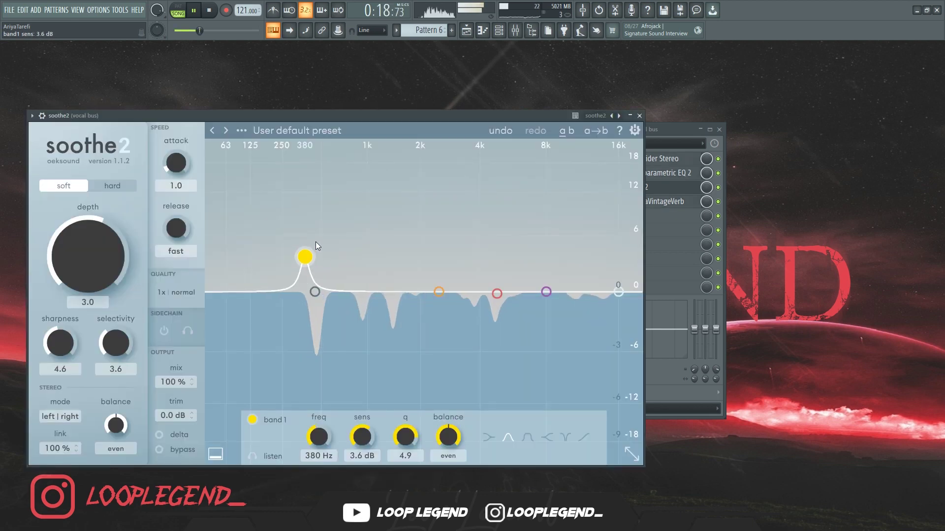
Step: In soothe2 on the vocal bus, set band 1 to 431 Hz, 4.9 dB and q 10.0, and raise bands near 5 kHz and 13 kHz
left_click_drag(315, 242, 321, 241)
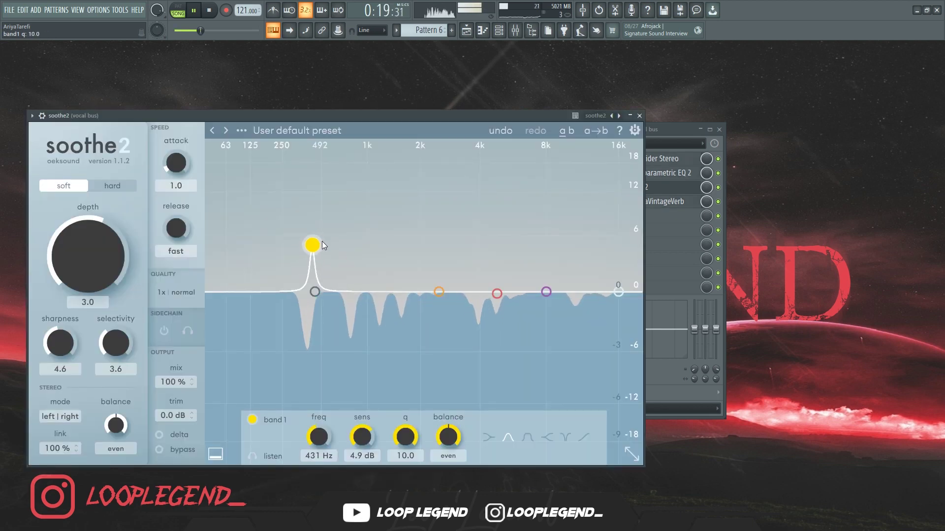
left_click(504, 294)
left_click_drag(504, 293, 503, 259)
left_click(546, 292)
left_click_drag(549, 295, 596, 245)
Step: Set soothe2 band 2 to 1k5 Hz, 12 dB and q 10.0 with delta monitoring on, and raise band 1 further
left_click(439, 293)
left_click_drag(441, 293, 414, 276)
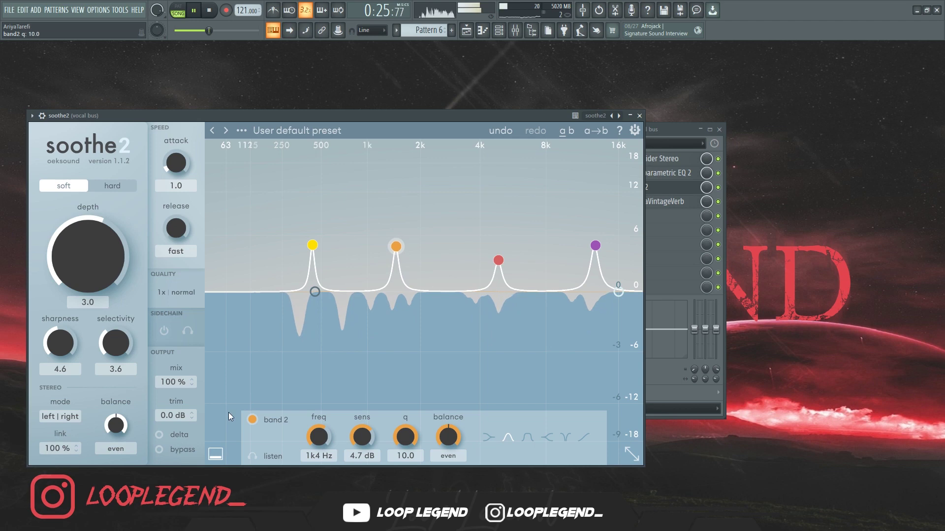
left_click(160, 435)
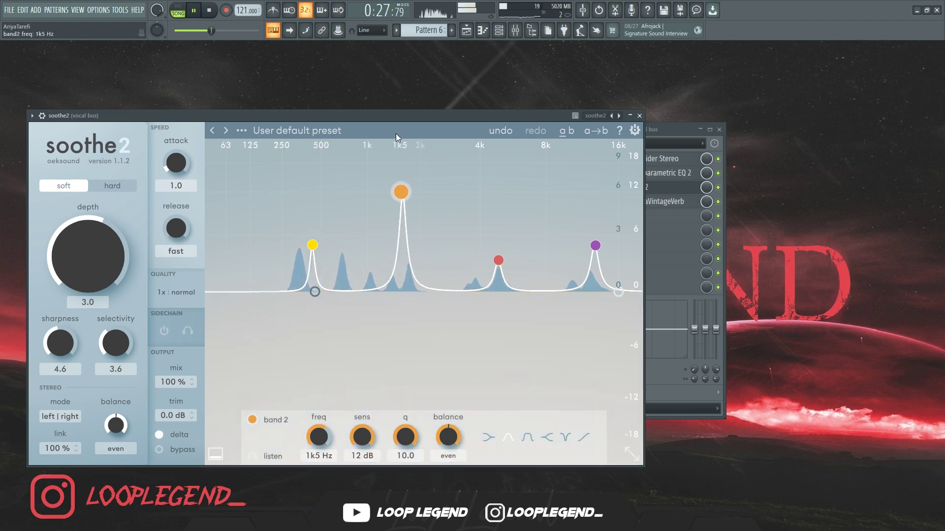
left_click_drag(312, 245, 302, 225)
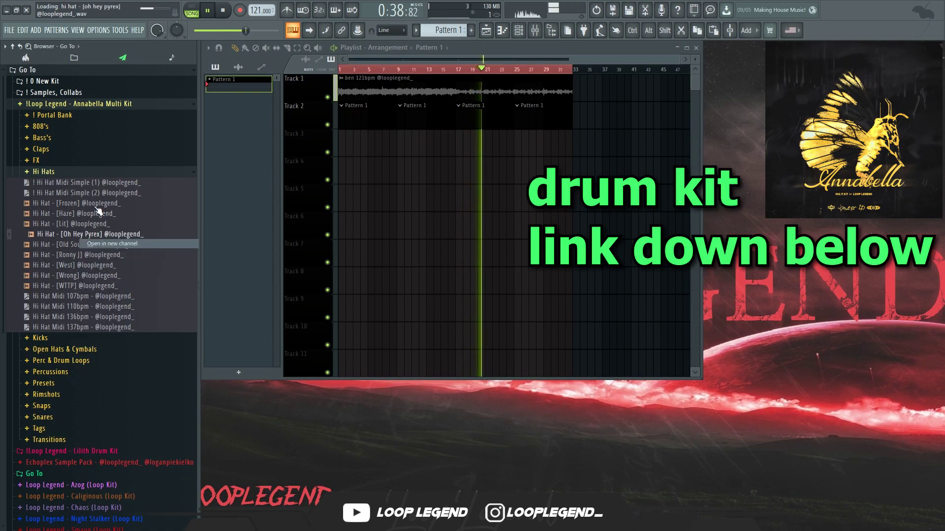
Step: Load Hi Hat - [Oh Hey Pyrex] from the Annabella kit in a new channel and apply the ! Hi Hat Midi Simple (1) pattern
left_click(112, 243)
key("F6")
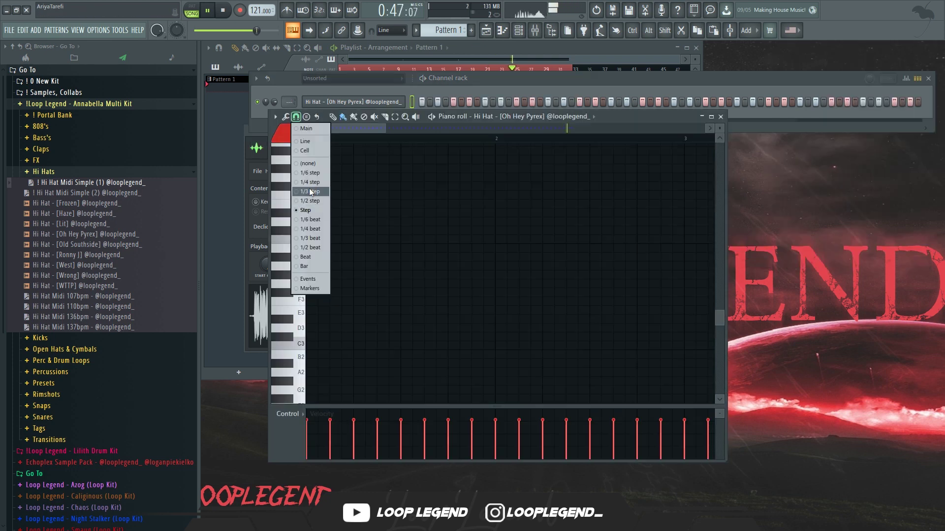
Step: With 1/3 step snap, add hi-hat rolls on A#4 and B4 ending bar 2 and on A4 in bar 4, deleting the C5 notes around the latter
left_click(386, 204)
scroll(386, 276, "up", 3)
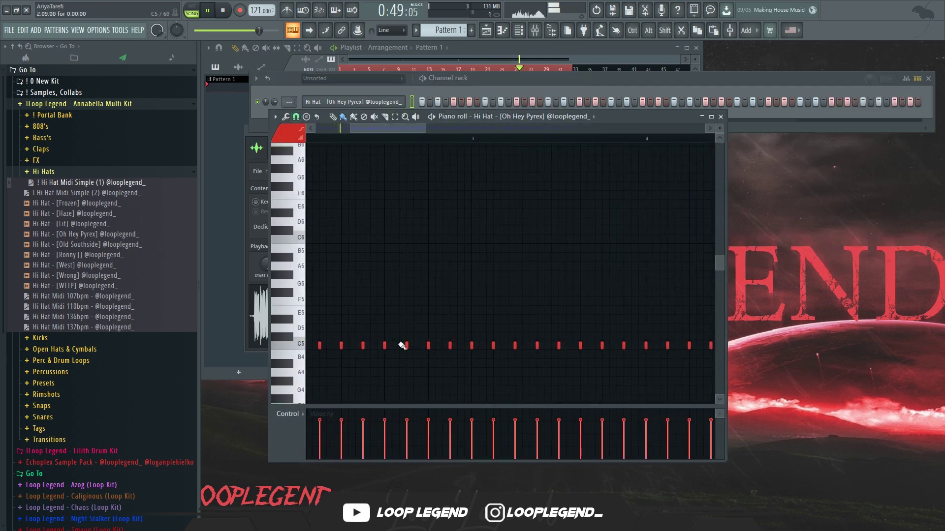
left_click_drag(432, 364, 445, 352)
scroll(443, 373, "down", 1)
scroll(446, 376, "down", 4)
scroll(481, 370, "up", 5)
mouse_move(503, 346)
left_mouse_down()
mouse_move(514, 370)
mouse_move(525, 371)
left_mouse_up()
right_click(563, 346)
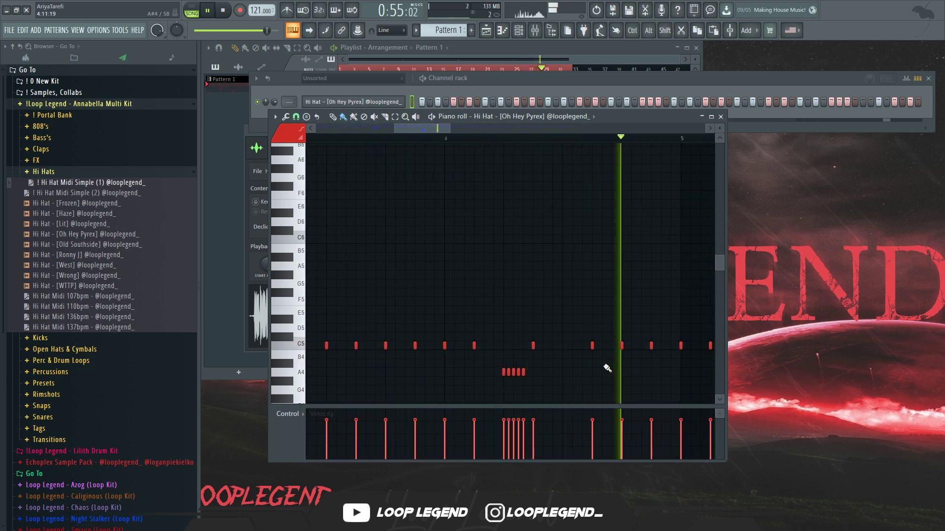
scroll(603, 368, "down", 3)
scroll(606, 372, "down", 2)
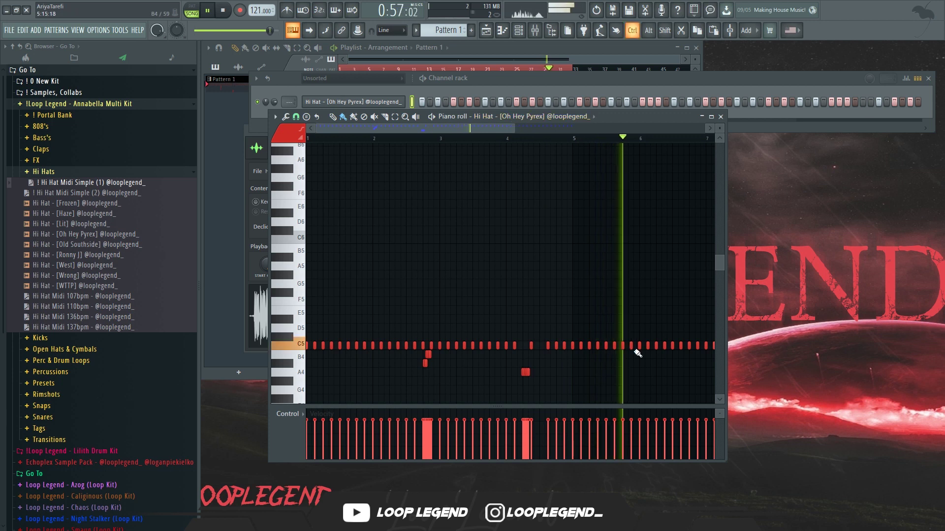
Step: Clone the hi-hat channel and reverse the clone's sample
right_click(401, 102)
left_click(428, 174)
left_click(389, 117)
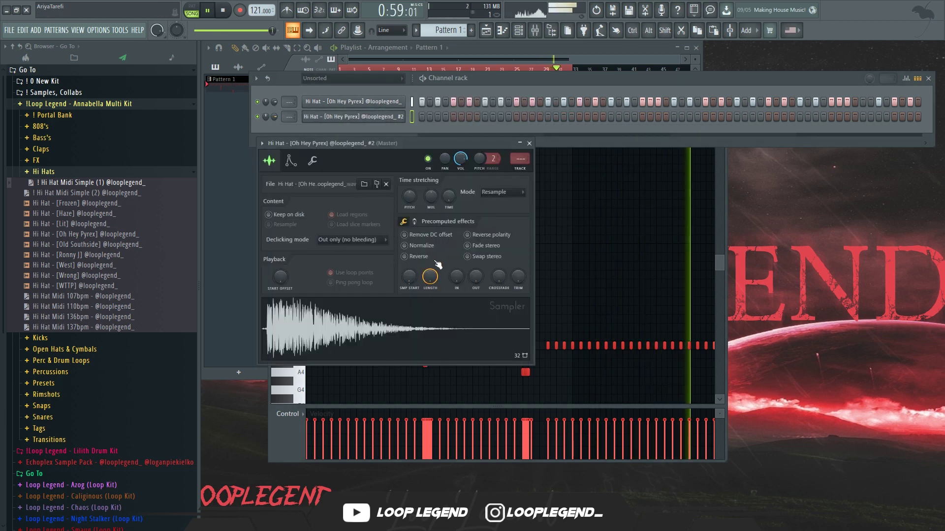
left_click(405, 257)
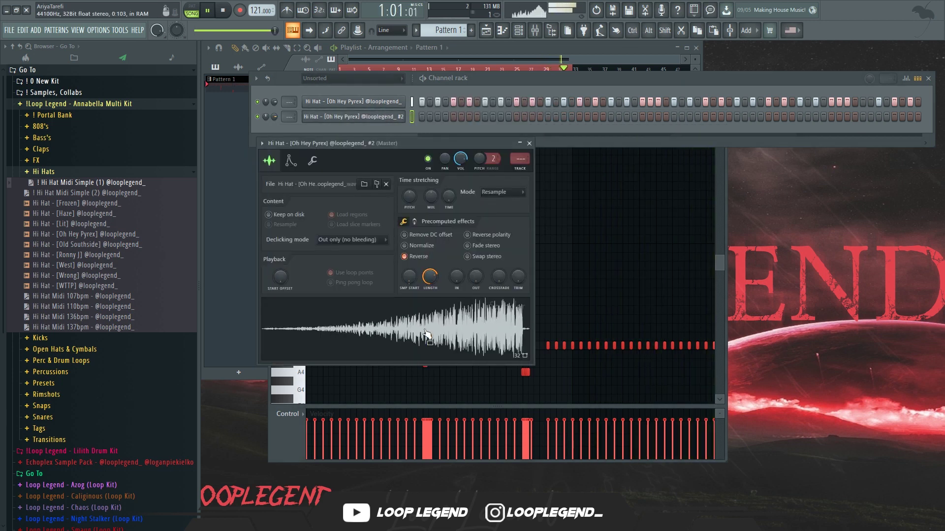
key("Escape")
scroll(540, 295, "up", 3)
key("Escape")
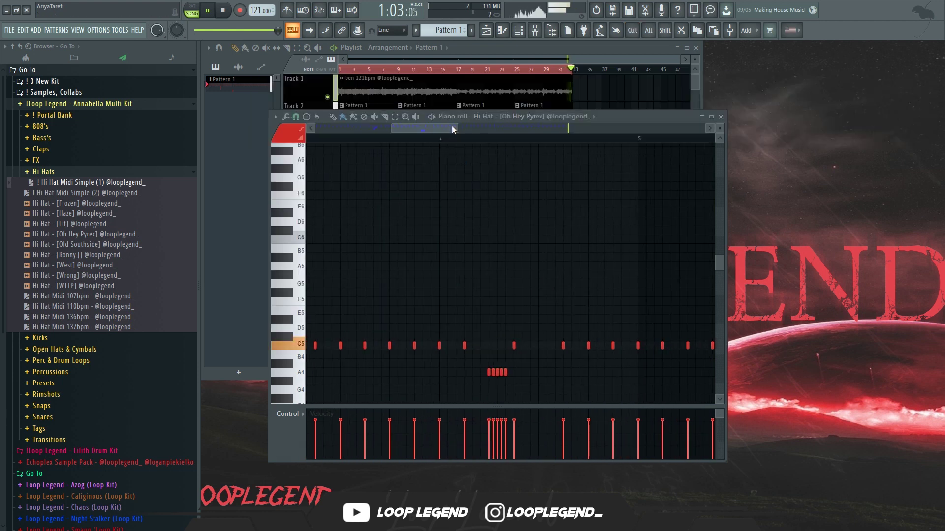
Step: In the cloned hi-hat's piano roll, place three C5 notes on beat 3 of bar 4 with 1/6 beat snap
left_click(492, 120)
left_click(512, 167)
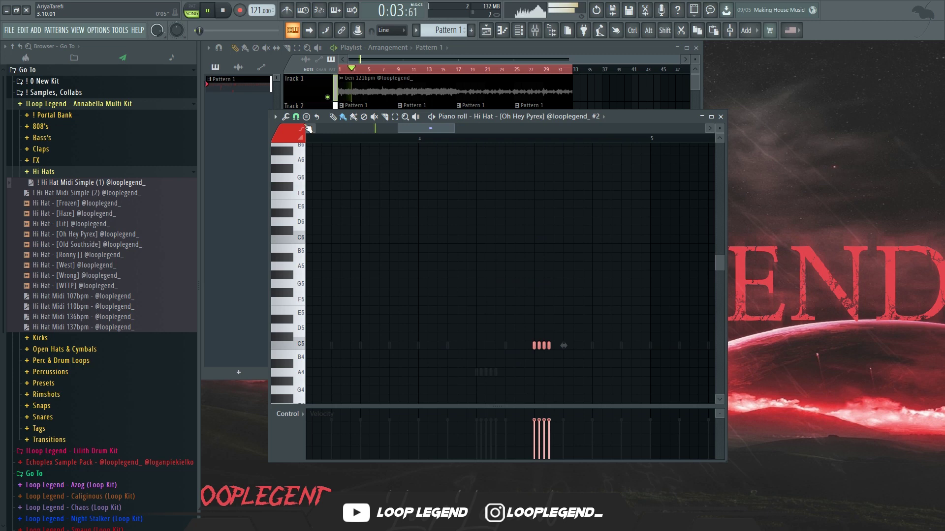
left_click(296, 117)
left_click(318, 222)
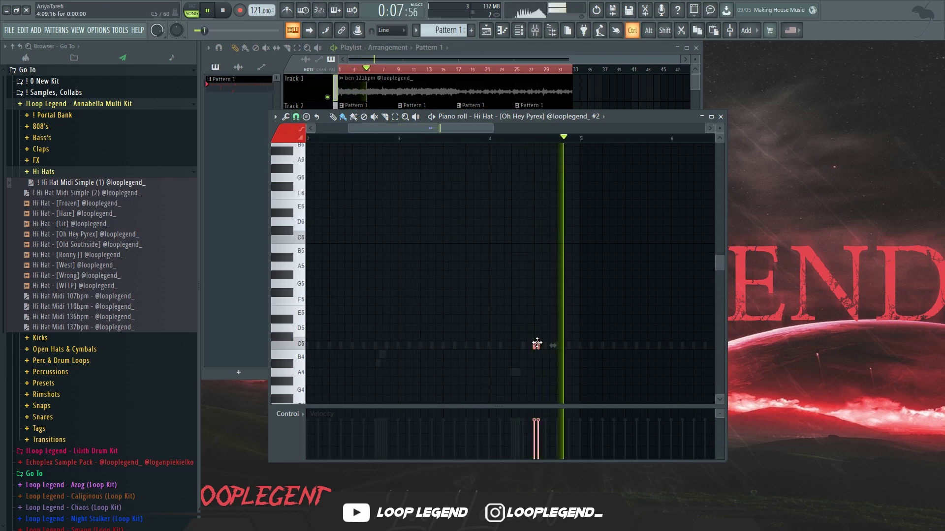
scroll(551, 335, "up", 2)
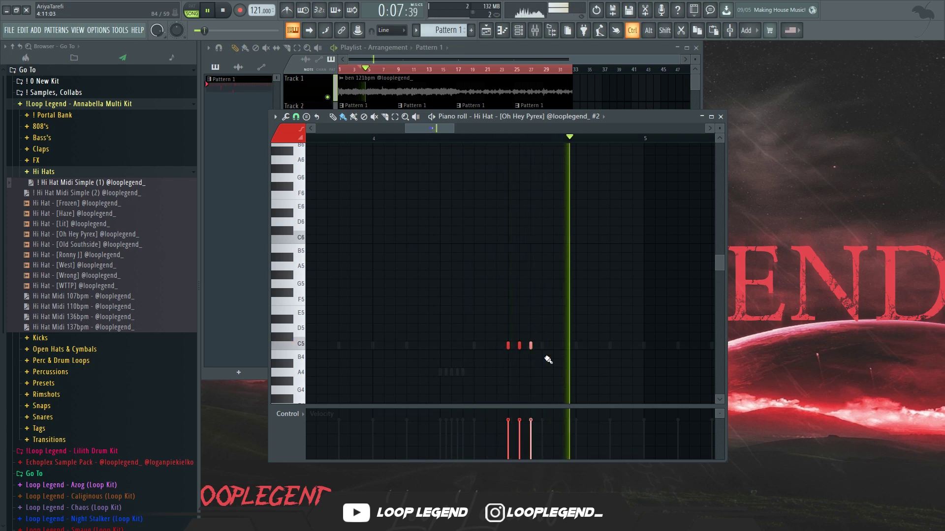
Step: Add short runs of reversed hi-hat notes on G#4 in bar 6 and on A#4 in bar 8
scroll(544, 354, "down", 3)
scroll(500, 379, "up", 3)
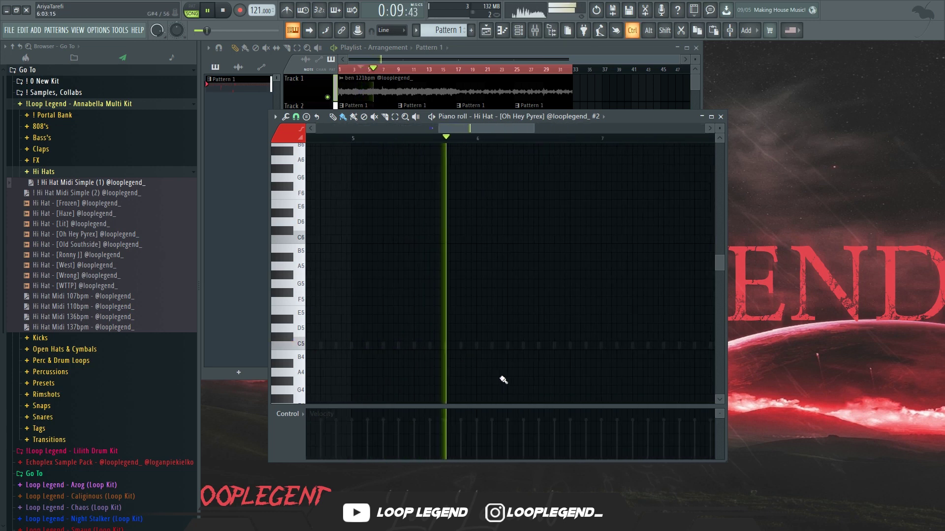
left_click_drag(503, 380, 524, 381)
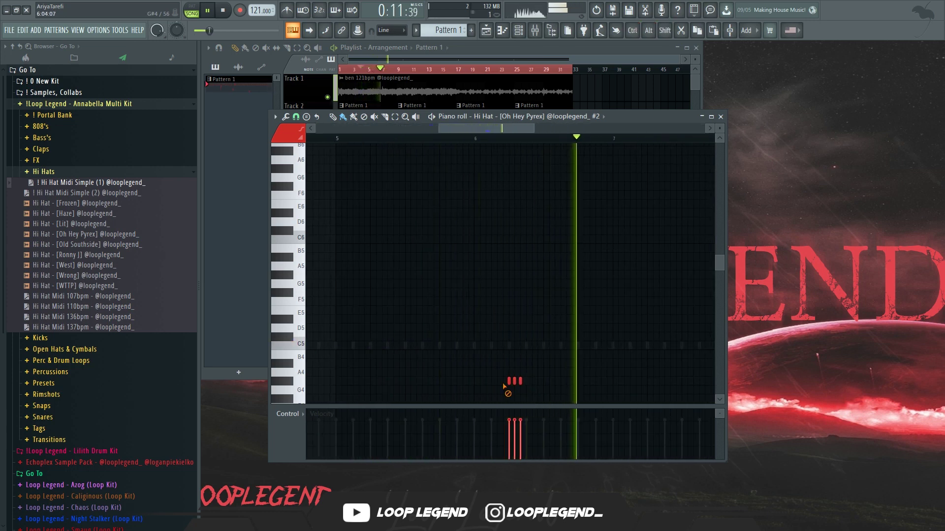
scroll(560, 245, "down", 3)
scroll(563, 256, "up", 3)
left_click_drag(662, 363, 669, 363)
scroll(539, 162, "down", 3)
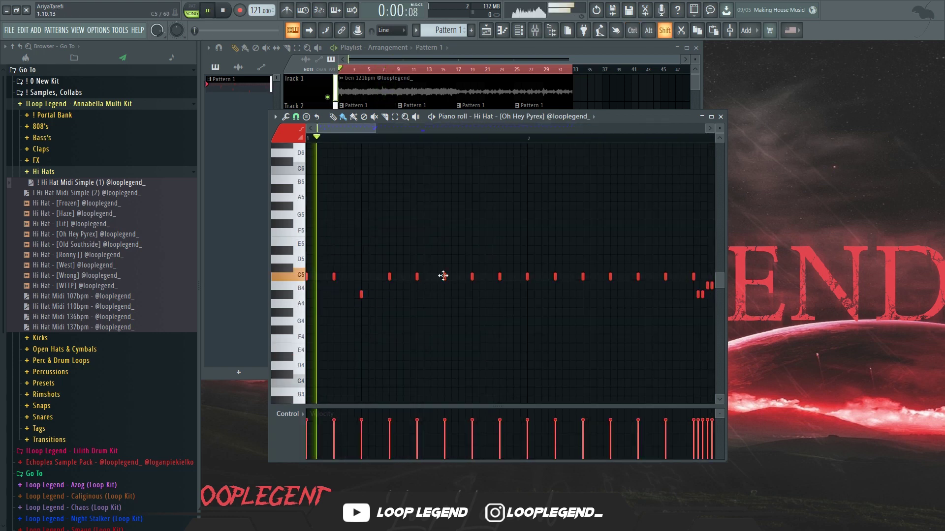
Step: In the original hi-hat channel, create a fast A4 roll on beat 4 of bar 1 and lower its velocity
left_click_drag(443, 275, 459, 275)
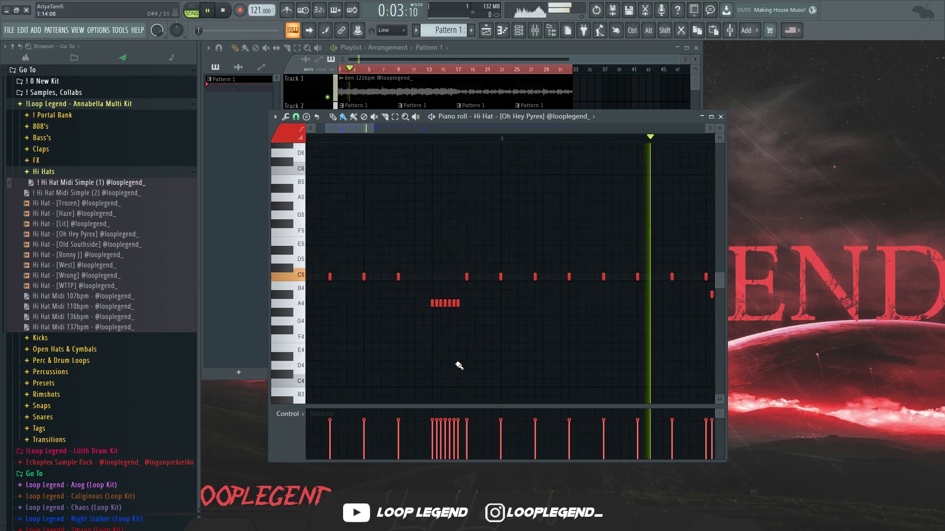
key("space")
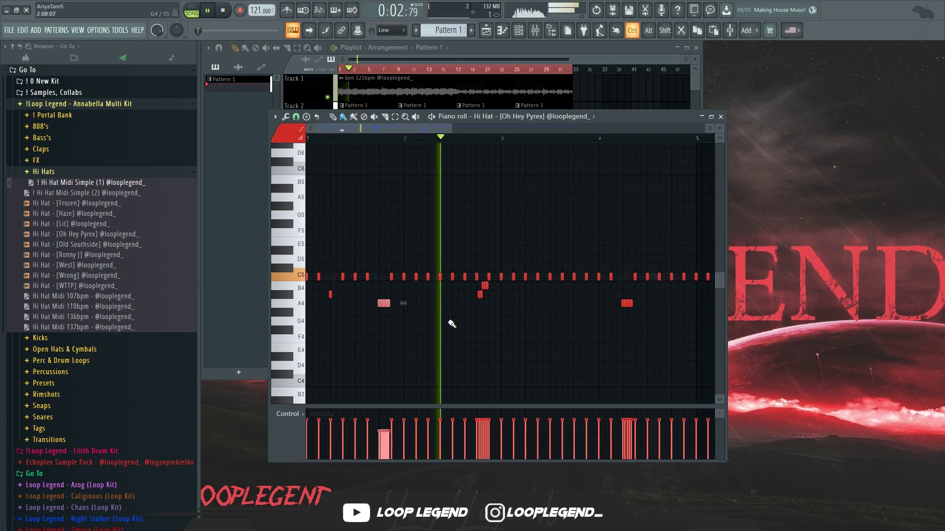
Step: Try a six-note A4 hi-hat roll on beat 4 of bar 3
scroll(450, 322, "down", 3)
scroll(455, 306, "up", 8)
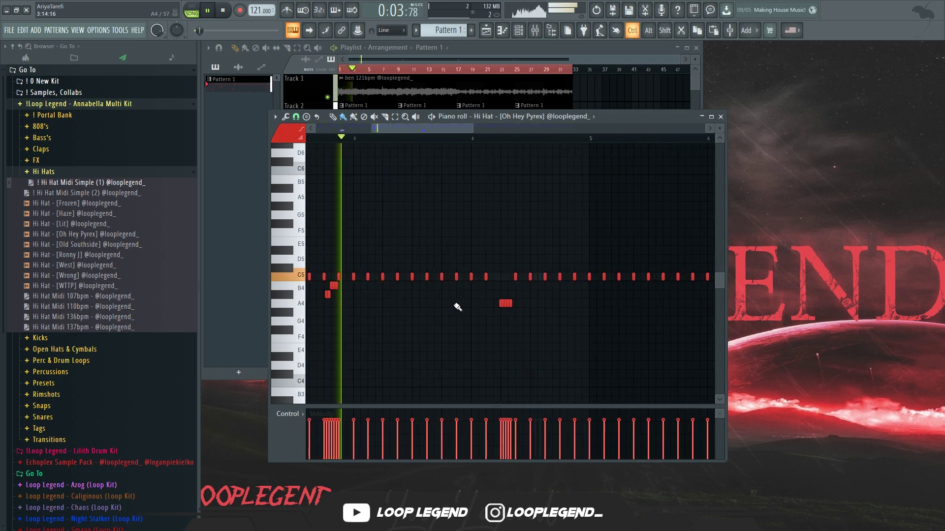
mouse_move(438, 303)
left_mouse_down()
mouse_move(463, 303)
mouse_move(418, 339)
left_mouse_up()
left_click_drag(447, 446, 429, 437)
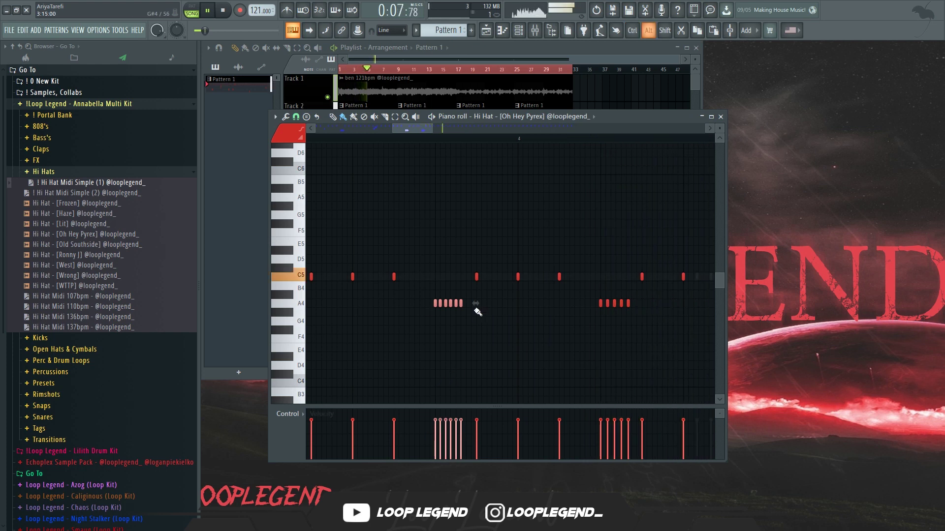
Step: Add a softer C5 hi-hat roll at the end of bar 5 and an A#4 roll on beat 2 of bar 7
scroll(475, 309, "down", 4)
scroll(467, 310, "down", 7)
scroll(471, 282, "up", 5)
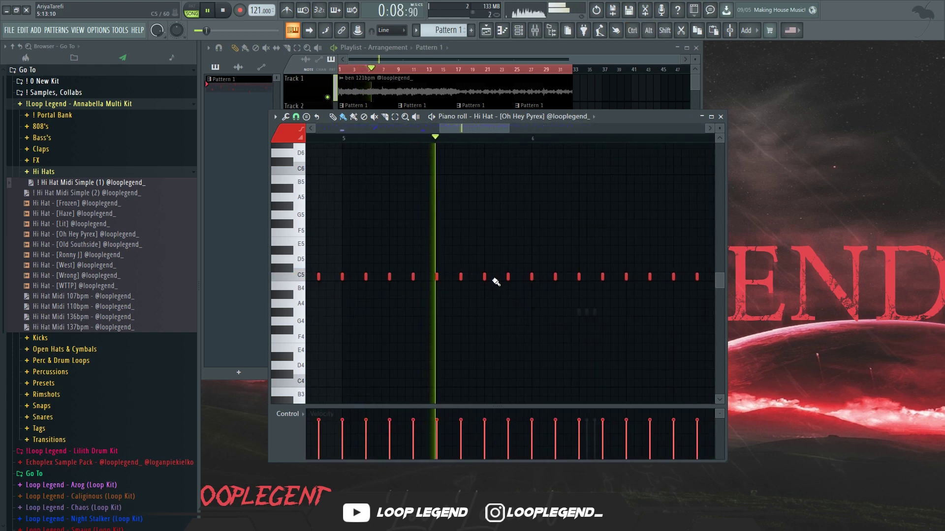
scroll(654, 322, "down", 5)
scroll(644, 315, "up", 4)
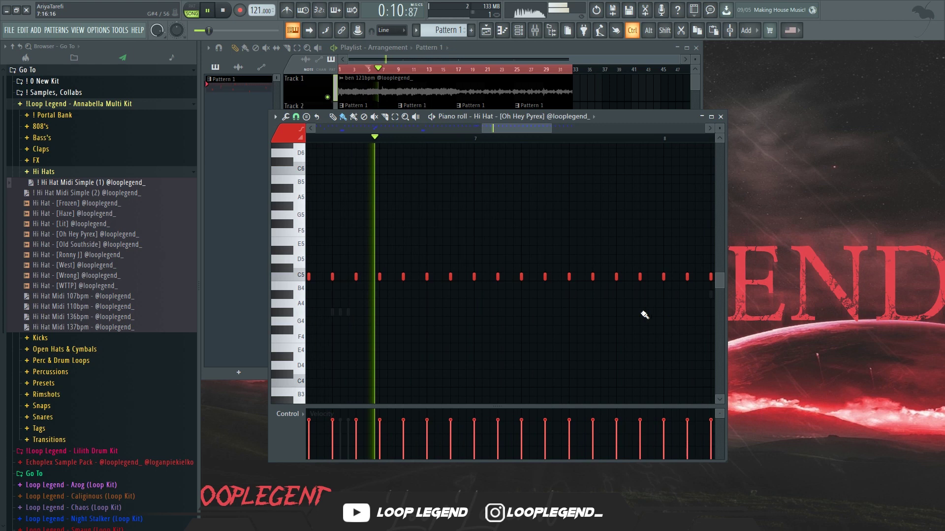
scroll(555, 295, "down", 3)
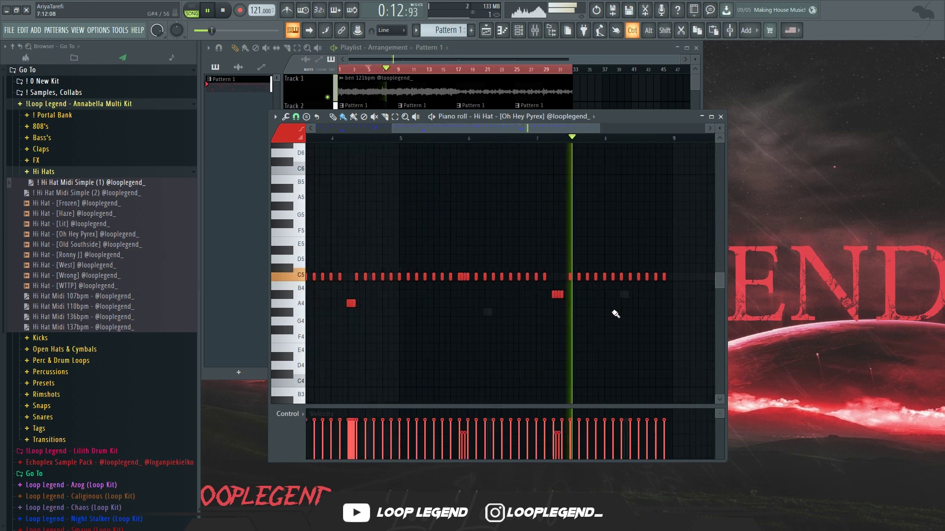
Step: End bar 8 of the hi-hats with three spaced G#4 notes at reduced velocity, deleting the extra notes between them
scroll(615, 314, "up", 3)
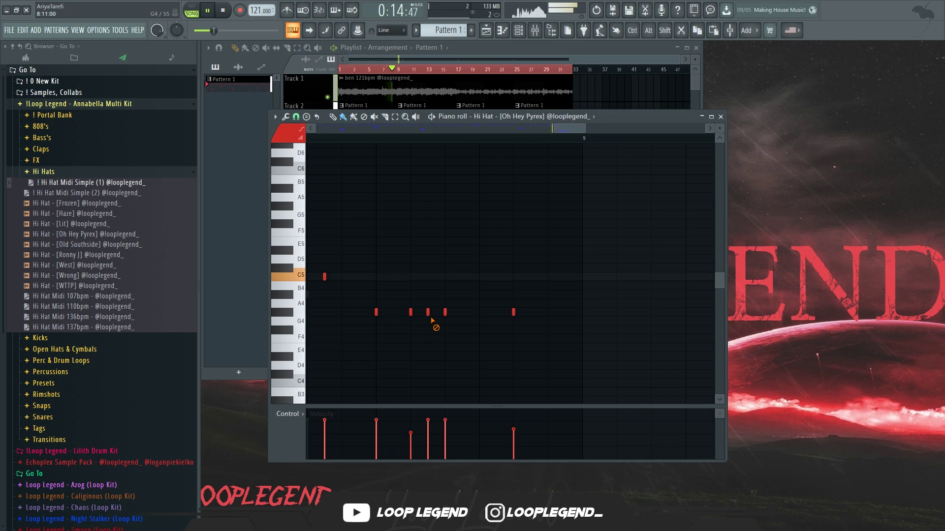
right_click(427, 312)
key("space")
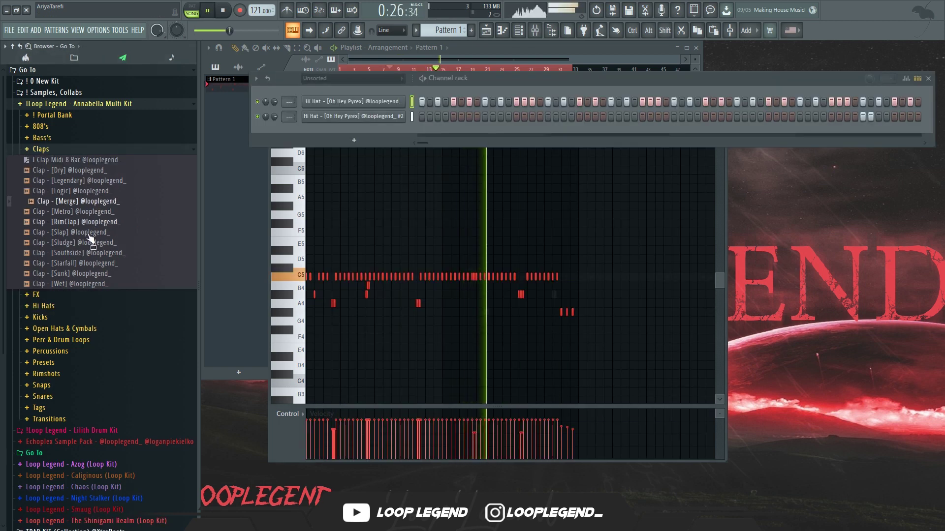
Step: Load Clap - [Slap] in a new channel and apply the ! Clap Midi 8 Bar pattern
left_click(79, 232)
left_click(122, 241)
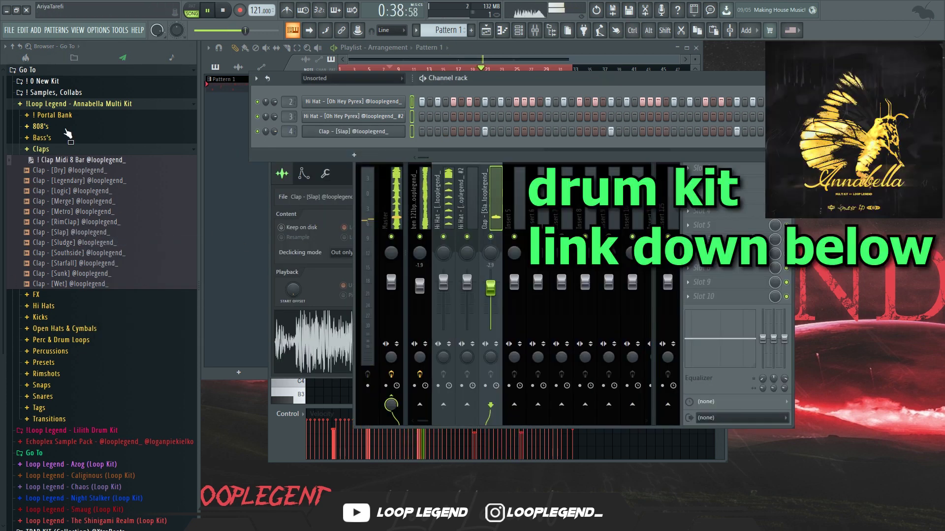
Step: Load 808 - [SpiLex] from the kit's 808's folder in a new channel
left_click(66, 128)
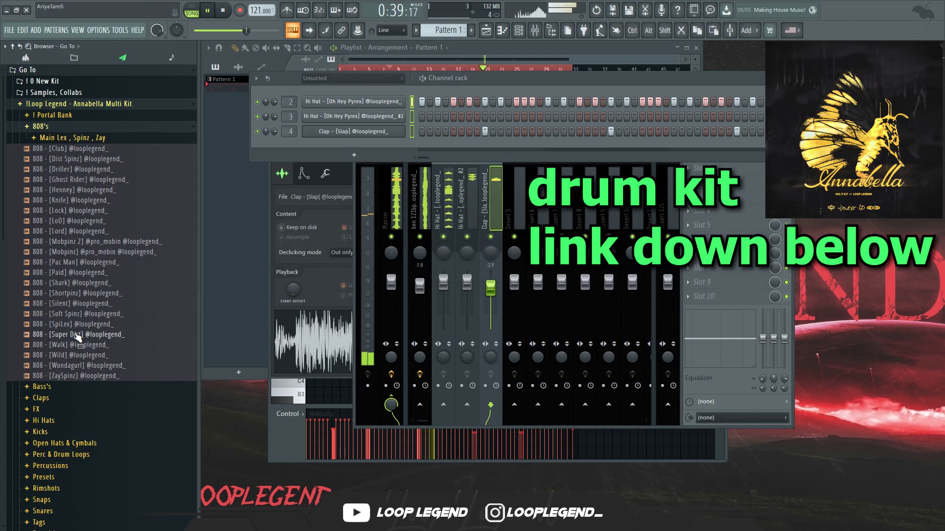
right_click(82, 326)
left_click(116, 334)
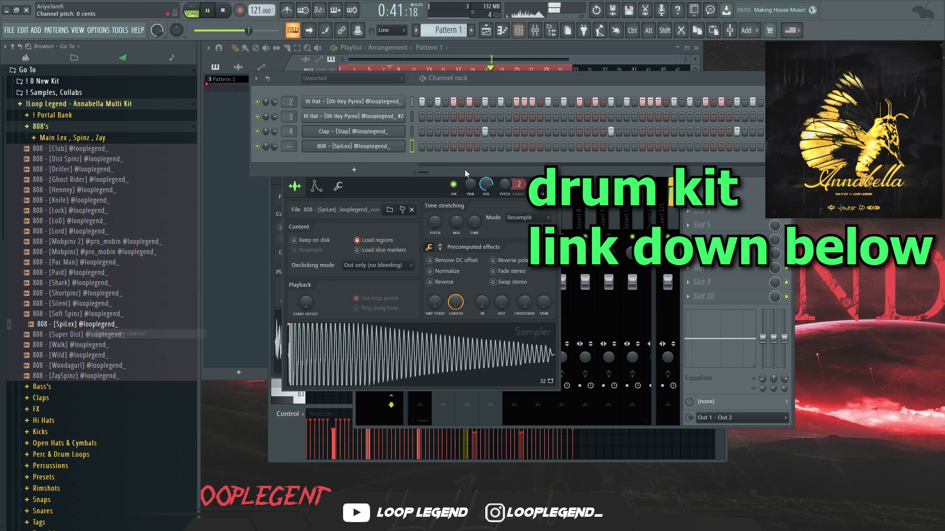
Step: Open the 808's piano roll and place three short F5 notes across bar 1
left_click(422, 144)
key("F7")
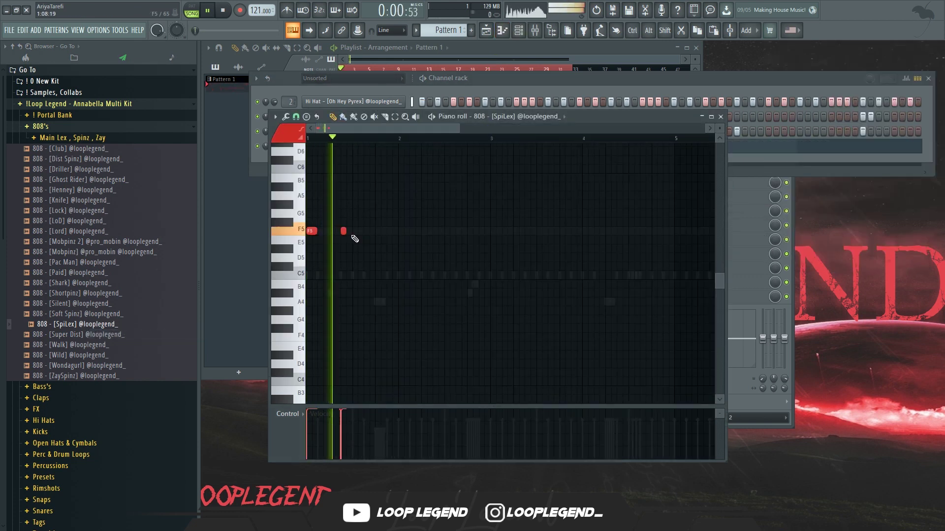
key("F6")
left_click(389, 231)
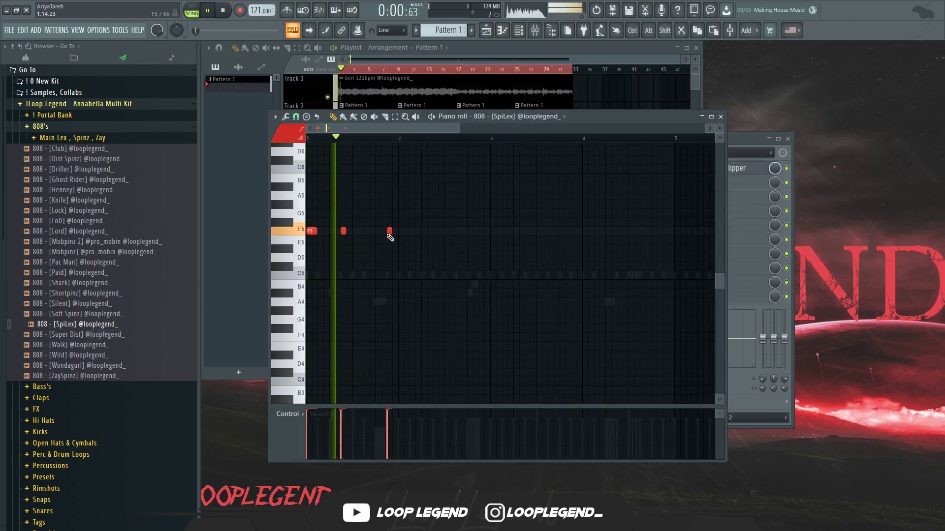
Step: Add two F5 notes in bar 2, raise the first an octave to F6 and lower its velocity to about 78%
scroll(378, 235, "up", 3)
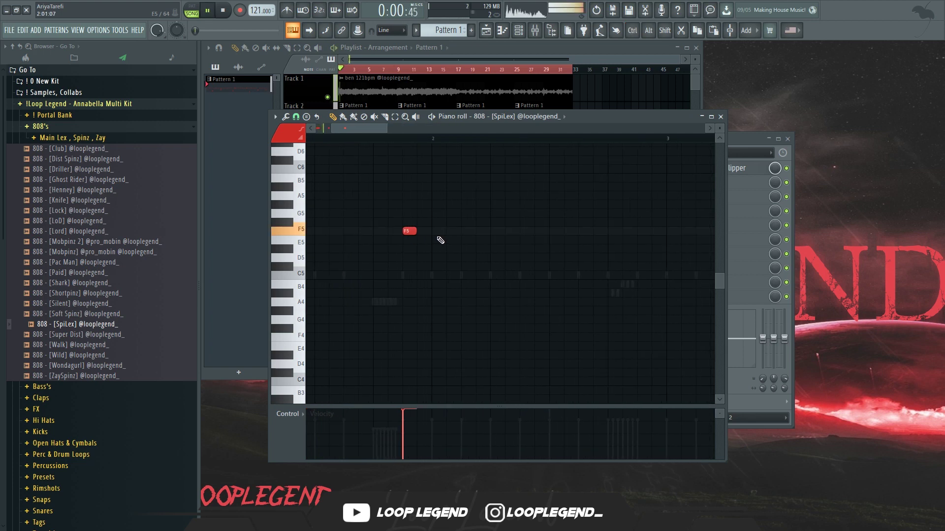
left_click(482, 231)
left_click(496, 231)
key("space")
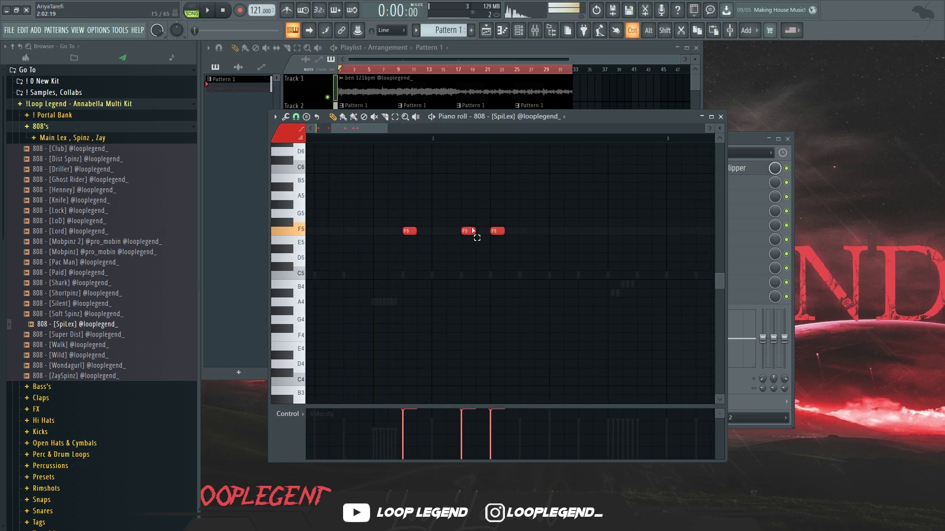
key("Delete")
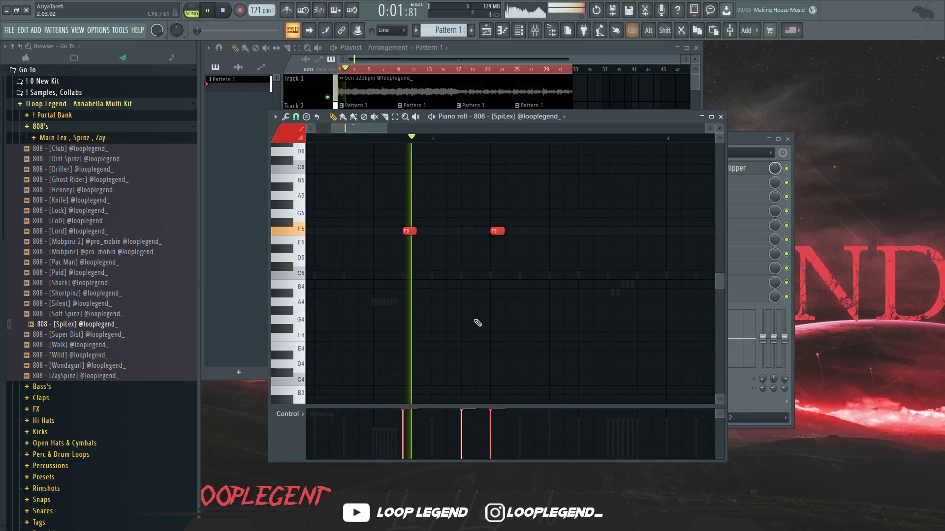
key("space")
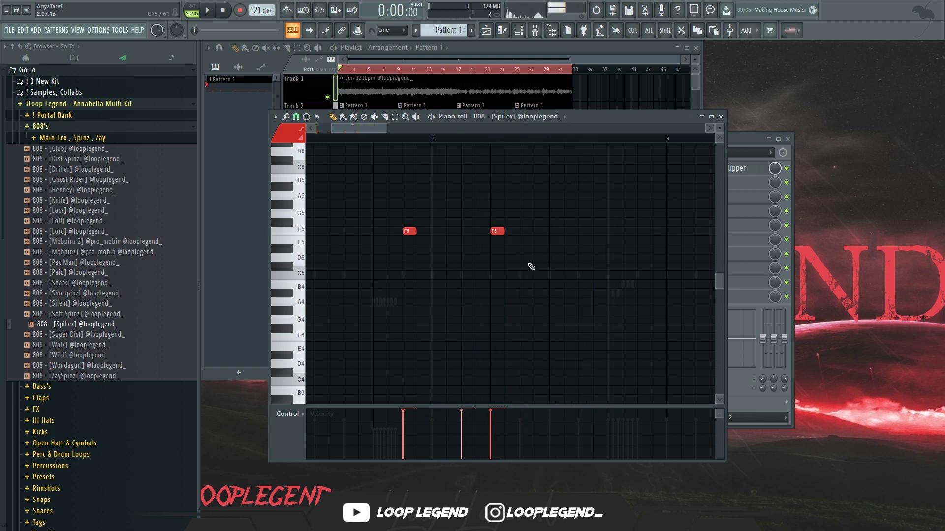
scroll(498, 301, "down", 2)
left_click_drag(478, 423, 477, 418)
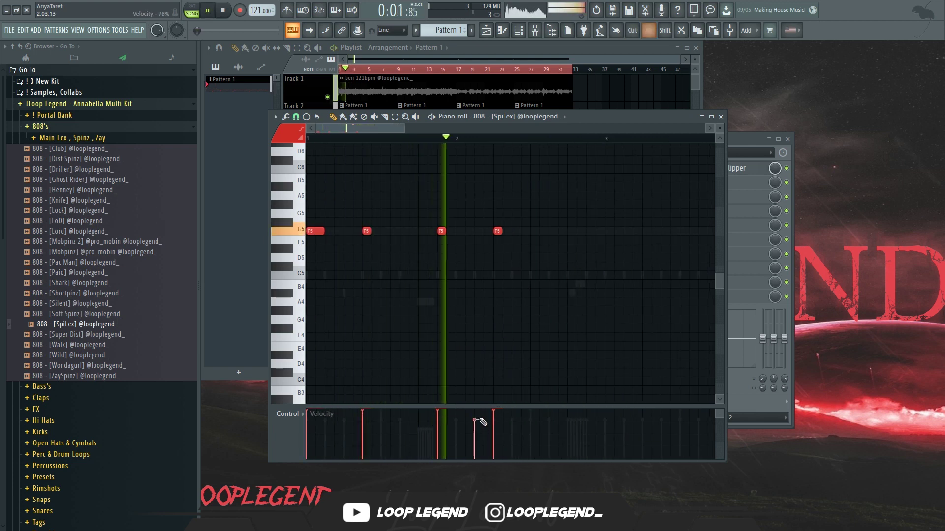
Step: Extend the 808 line with F5 notes through bars 2 to 4, plus a softer F6 accent in bar 4
scroll(558, 251, "up", 2)
left_click(551, 231)
left_click(640, 231)
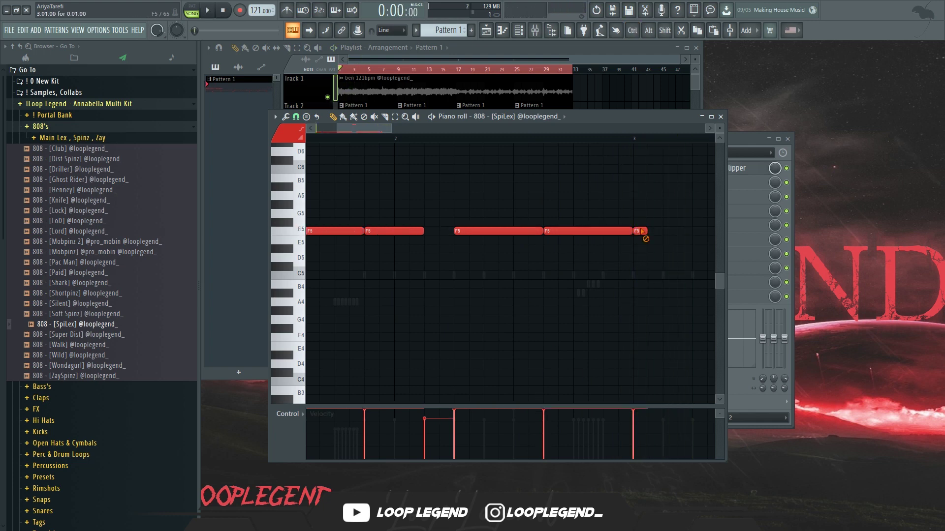
scroll(429, 315, "down", 2)
scroll(445, 303, "down", 3)
scroll(381, 295, "up", 7)
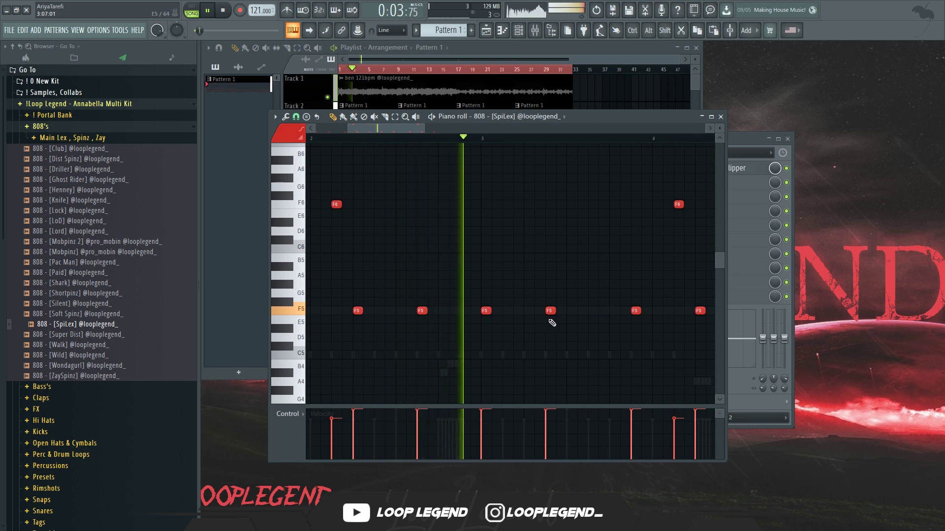
left_click(611, 313)
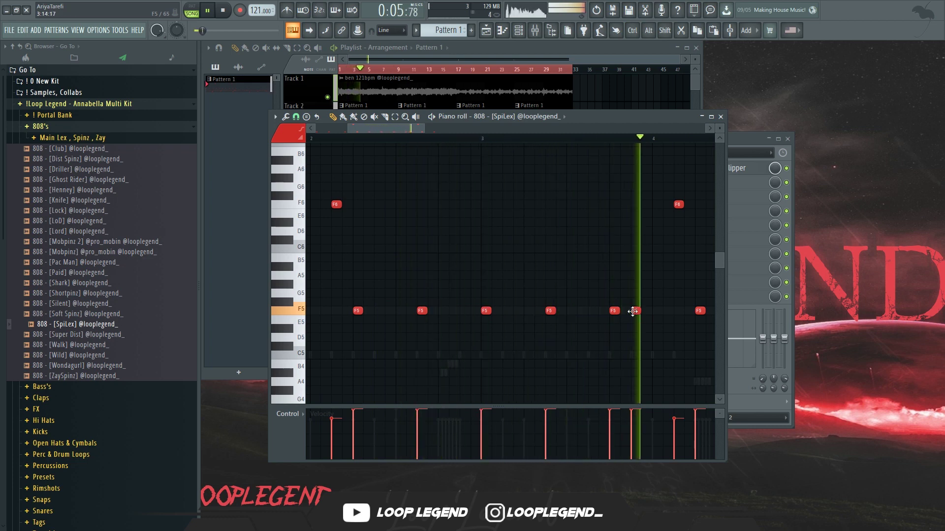
Step: Build a reverse 808 roll in bar 4 from six 1/3-step F6 slide notes with rising velocities over matching chopped F5 notes
key("space")
key("space")
key("ctrl+Down")
left_click_drag(501, 321, 593, 285)
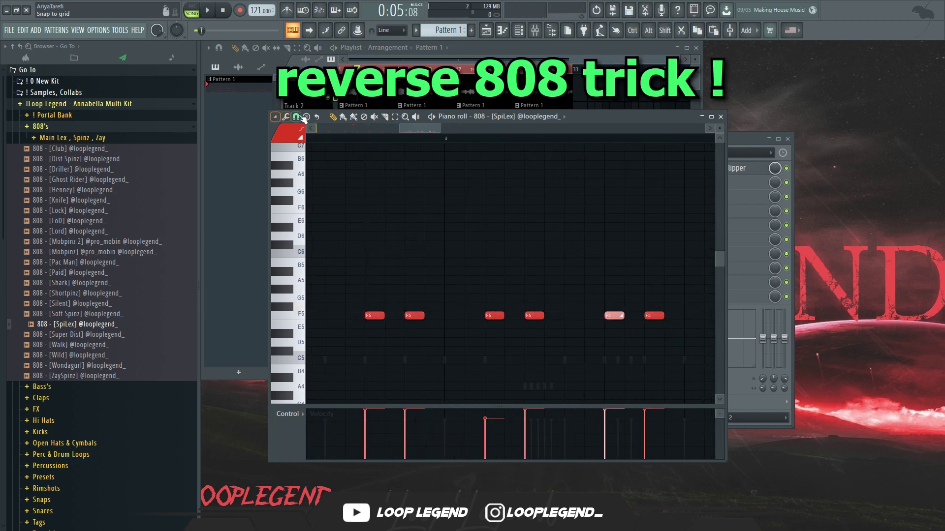
left_click(300, 117)
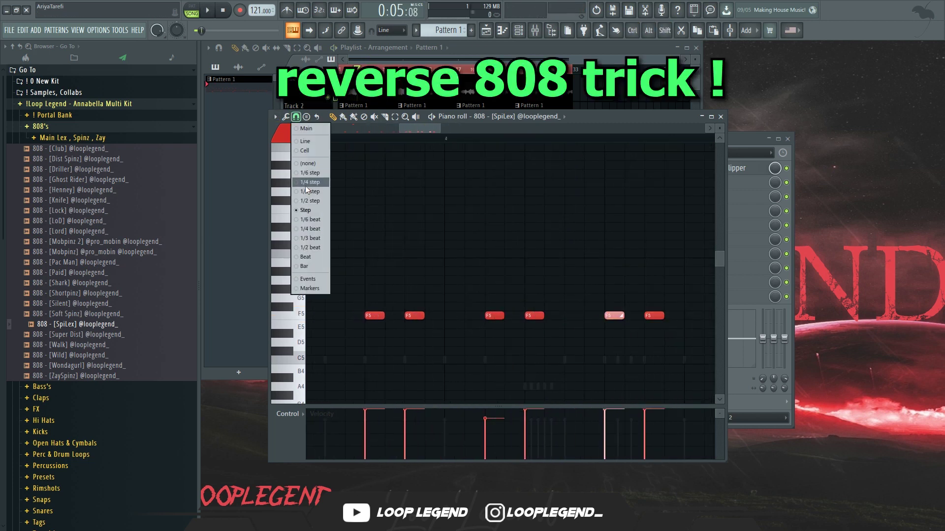
left_click(311, 192)
key("ctrl+u")
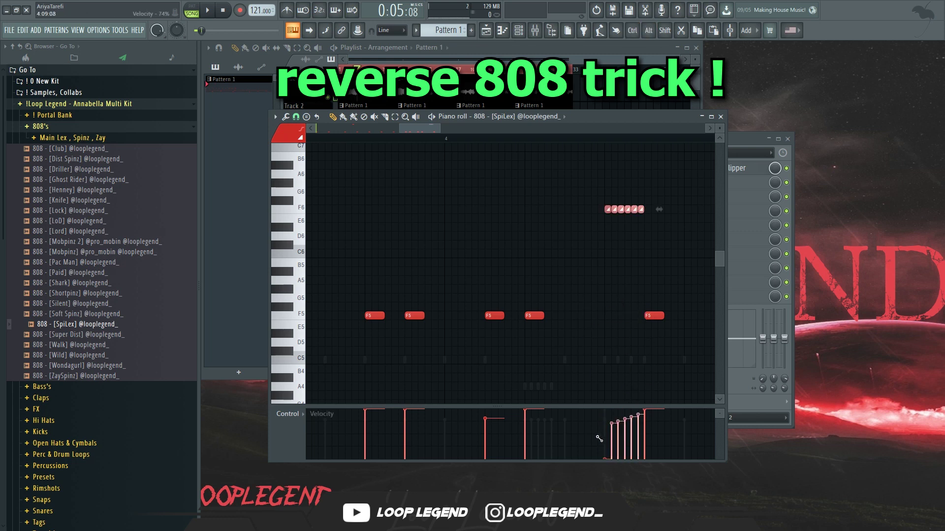
scroll(660, 364, "up", 3)
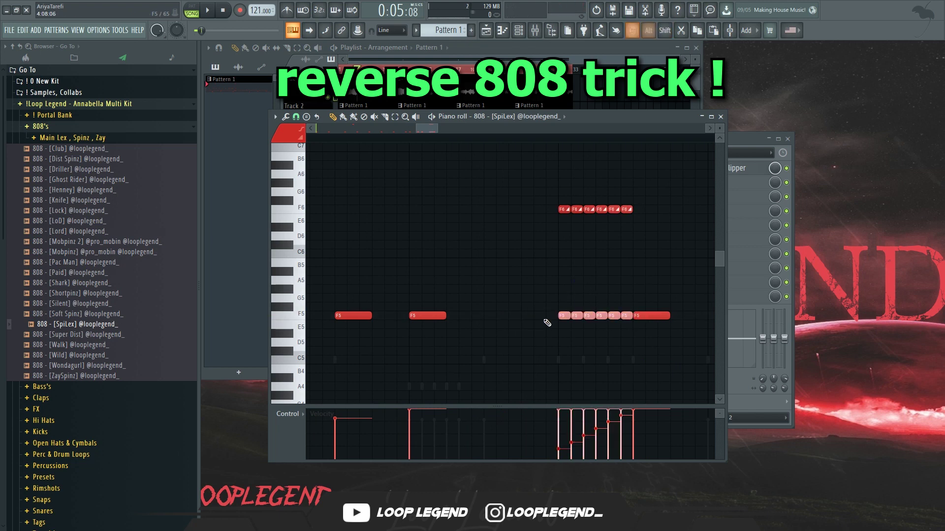
scroll(552, 332, "down", 4)
key("space")
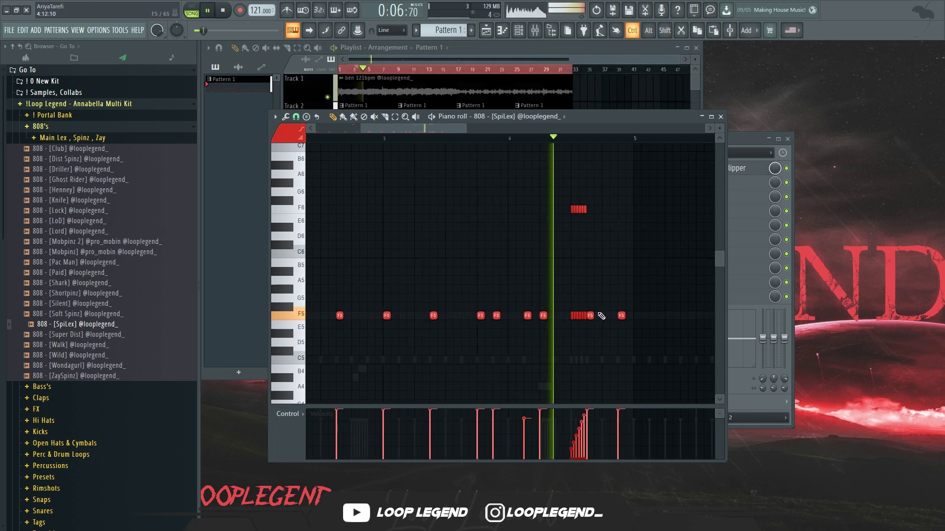
Step: Apply legato to the four-bar 808 pattern and duplicate it into bars 5 to 8
scroll(616, 314, "down", 2)
left_click(597, 306)
key("ctrl+l")
right_click(597, 307)
key("ctrl+b")
scroll(609, 313, "down", 4)
scroll(609, 312, "up", 4)
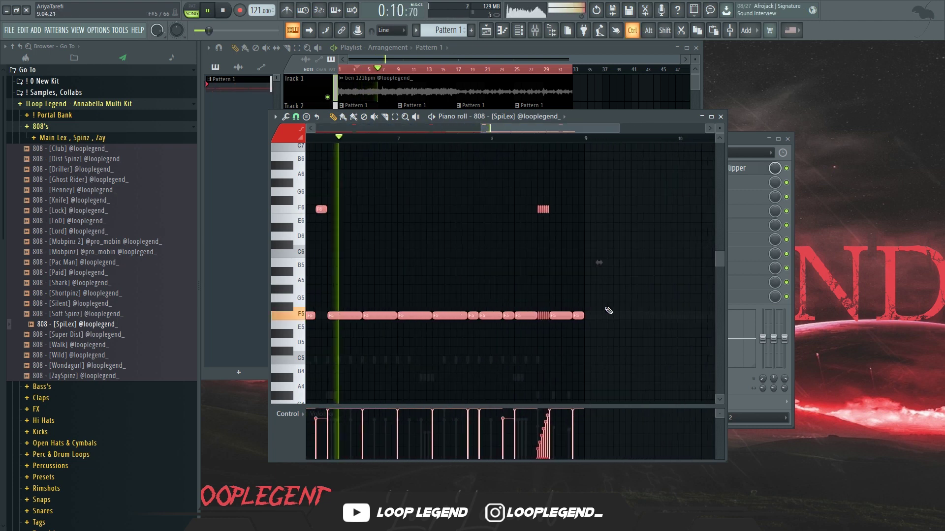
Step: Transpose the 808 notes in bars 7 and 8 down four semitones to C#5, moving the slide roll to C#6
left_click(605, 302)
left_click_drag(620, 268, 475, 361)
key("shift+Down")
key("shift+Down")
key("shift+Down")
key("shift+Down")
left_click_drag(534, 231, 550, 197)
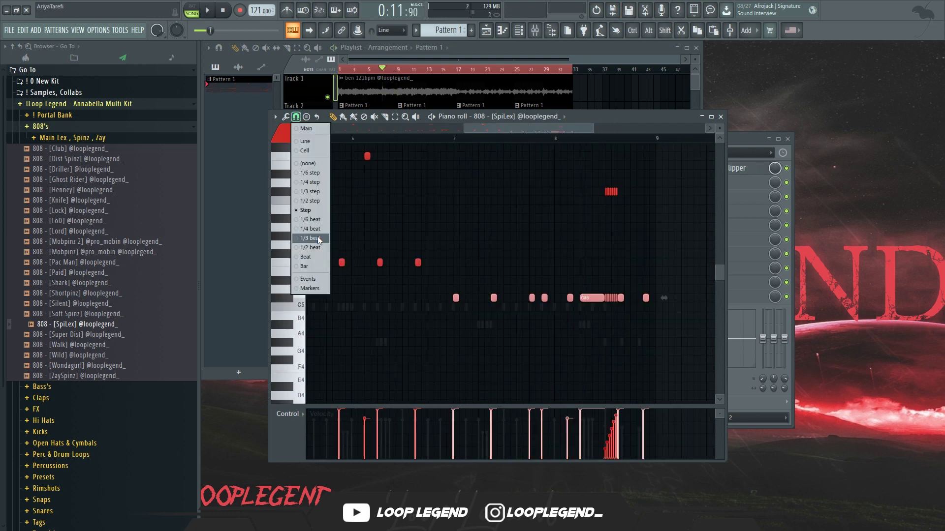
Step: Try extra C#5 notes in the 808's bar 7 with the snap set to 1/3 beat, and undo them
left_click(318, 236)
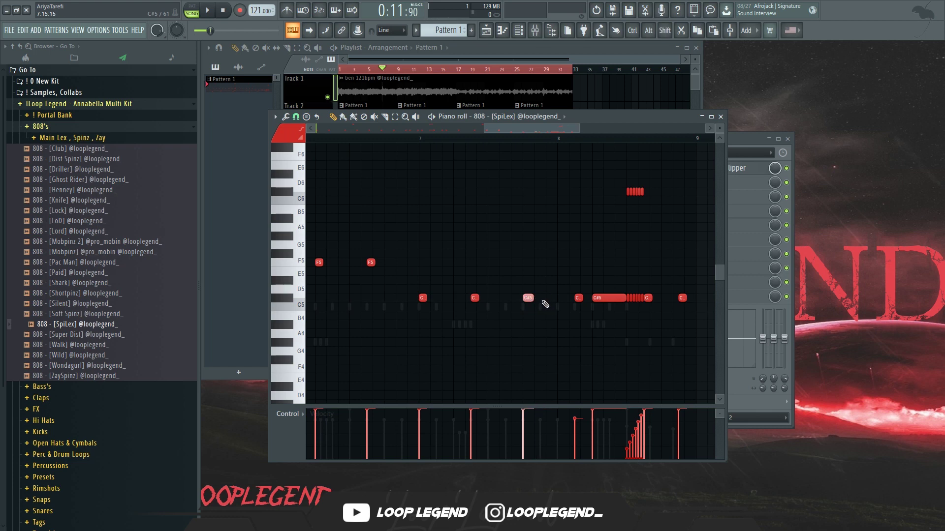
left_click(548, 298)
key("space")
left_click(456, 298)
left_click(478, 298)
key("ctrl+z")
key("ctrl+z")
key("ctrl+z")
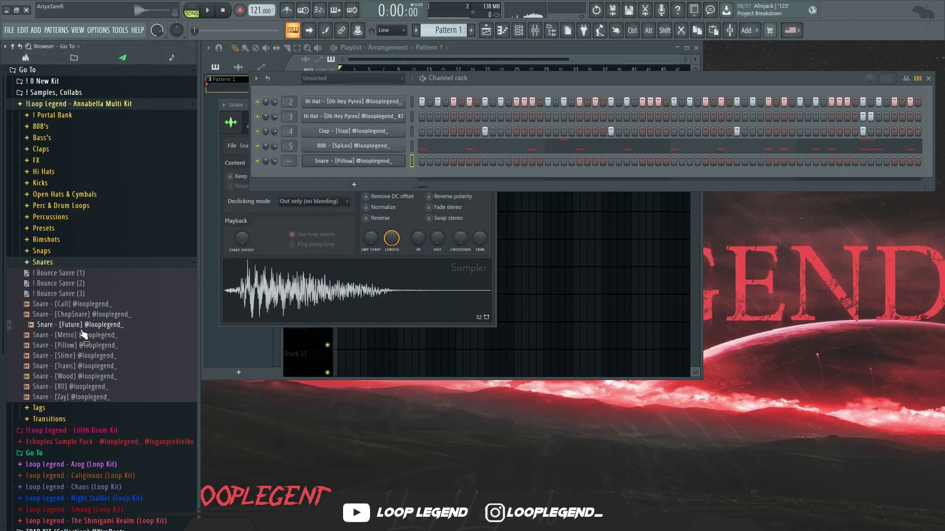
Step: Load Snare - [Future] in a new channel with the ! Bounce Sanre (1) pattern and open its piano roll
right_click(83, 325)
left_click(105, 334)
left_click(152, 273)
key("F7")
Step: Thin out the snare pattern by deleting four separate groups of notes
left_click_drag(341, 298, 333, 312)
key("Delete")
left_click_drag(407, 306, 402, 314)
key("Delete")
left_click_drag(467, 299, 473, 311)
key("Delete")
left_click_drag(533, 297, 542, 314)
key("Delete")
key("space")
key("ctrl+a")
scroll(510, 299, "down", 4)
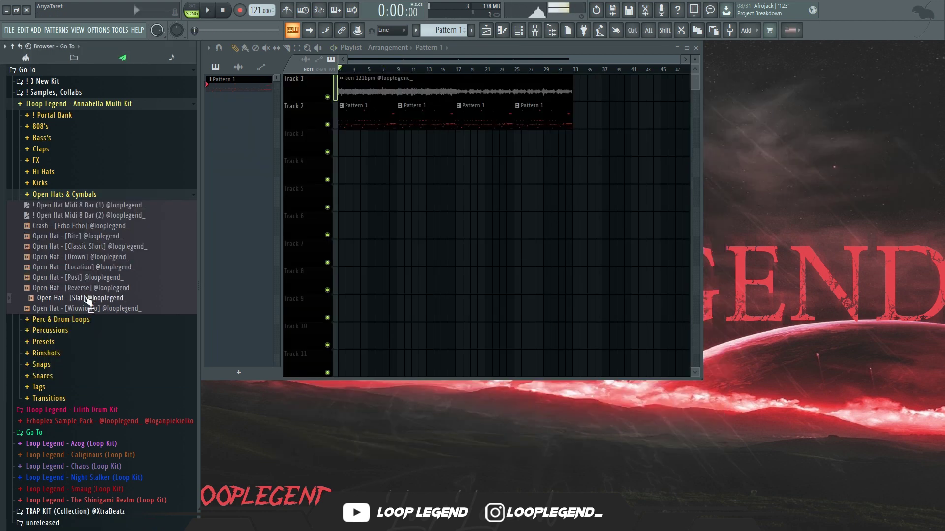
Step: Load Open Hat - [Slat] from the kit's Open Hats & Cymbals folder in a new channel
right_click(84, 297)
left_click(123, 308)
key("F6")
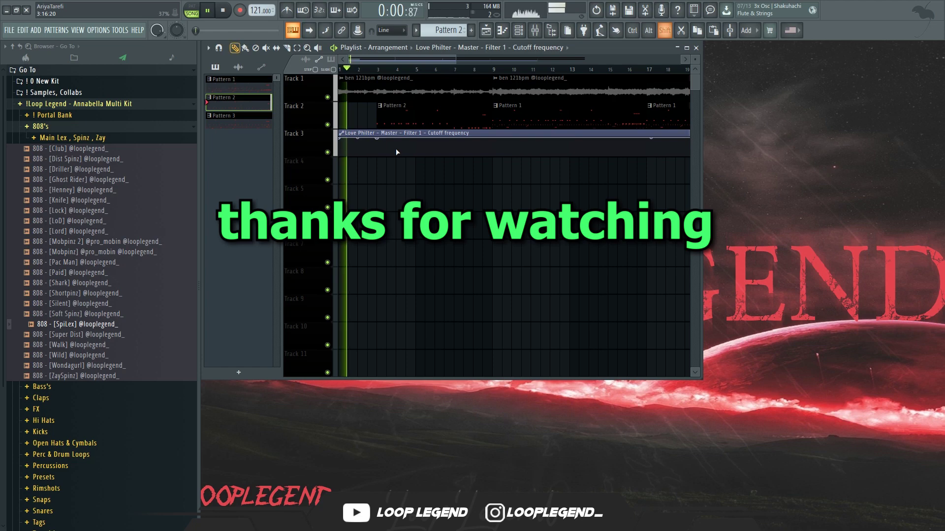
Step: Shape the Love Philter cutoff automation on Track 3 to drop at bar 3 and curve upward into bar 9
right_click(378, 153)
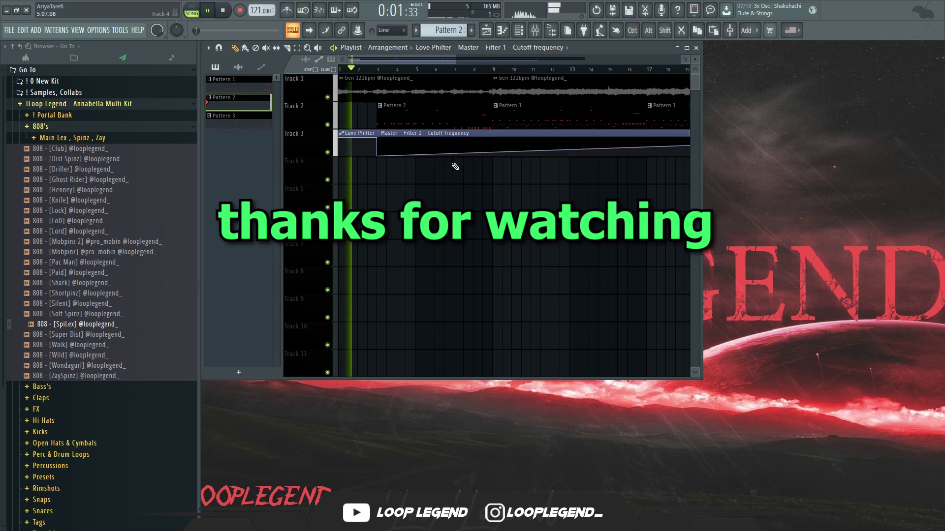
right_click(483, 150)
left_click_drag(482, 164, 466, 172)
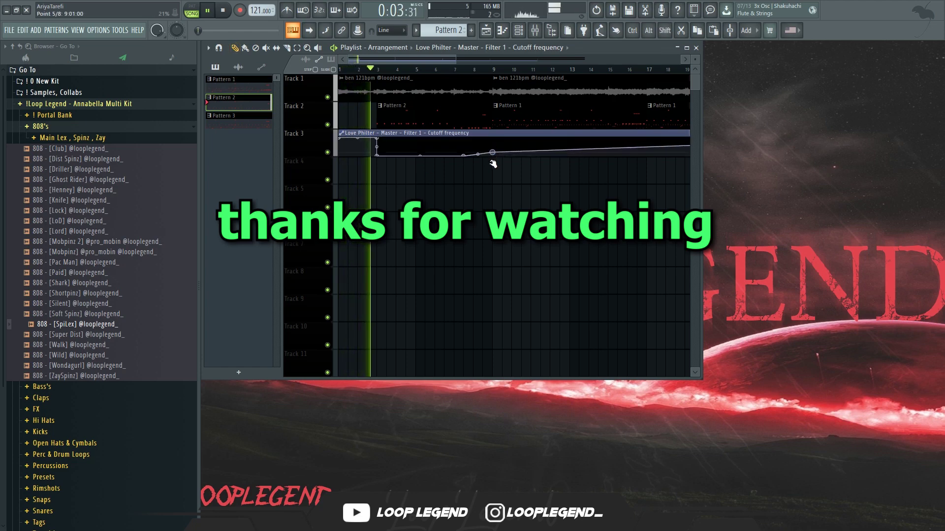